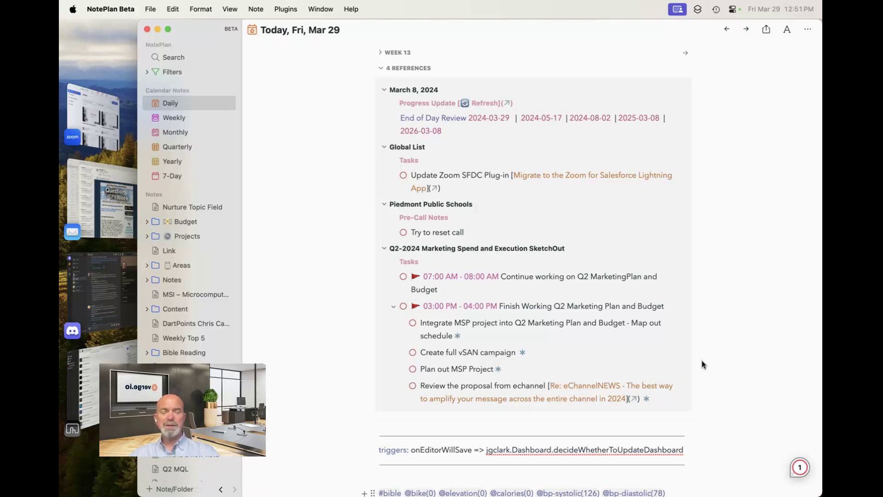
- Open the Dashboard plugin's web page from the plugin preferences, and return to NotePlan
key(super+comma)
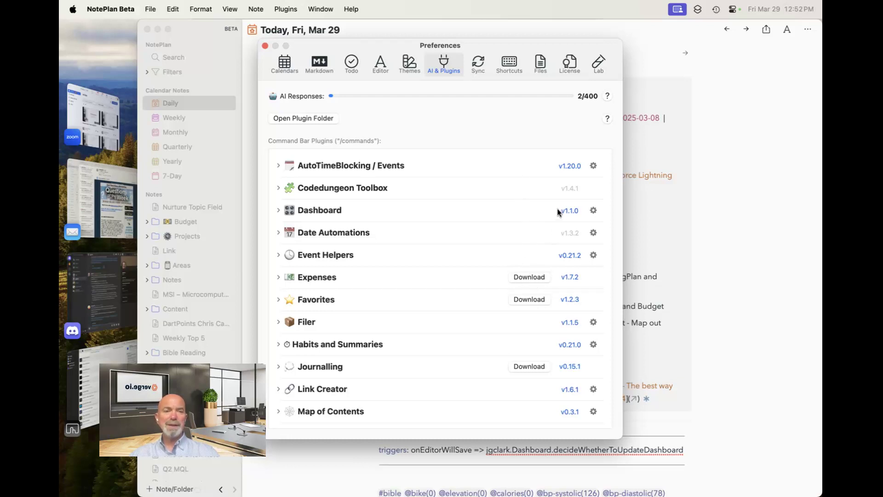
click(575, 212)
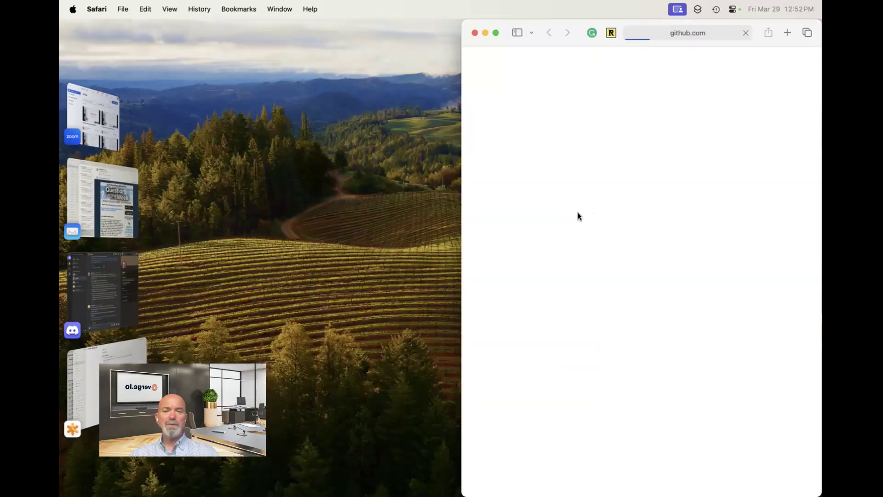
click(107, 349)
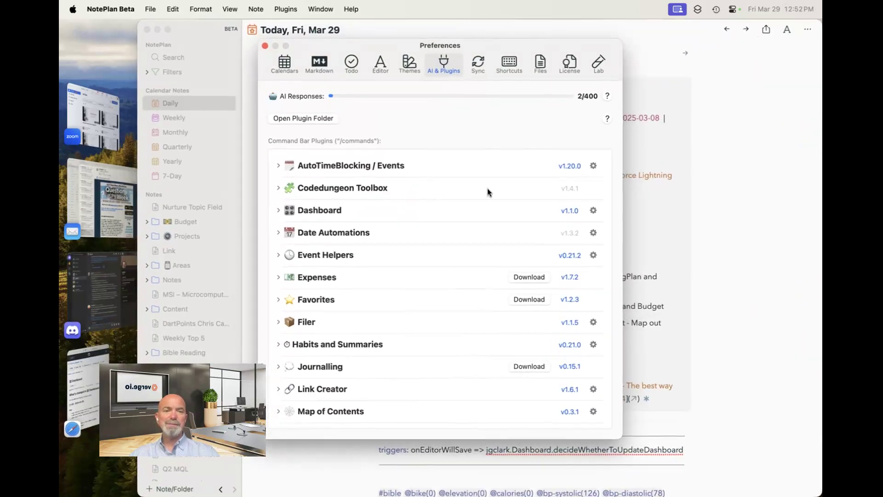
- Review the Dashboard plugin's settings from the main section to the Tag/Mention section, and close the preferences without saving changes
click(593, 210)
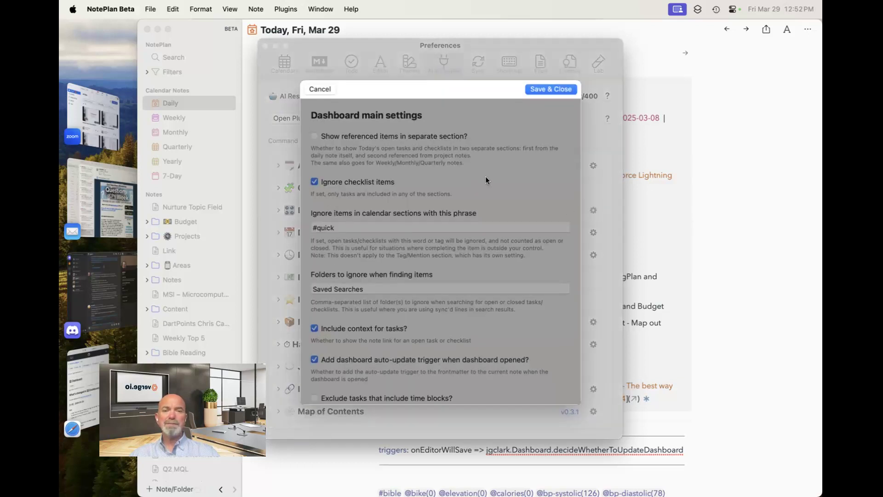
scroll(485, 176, down, 15)
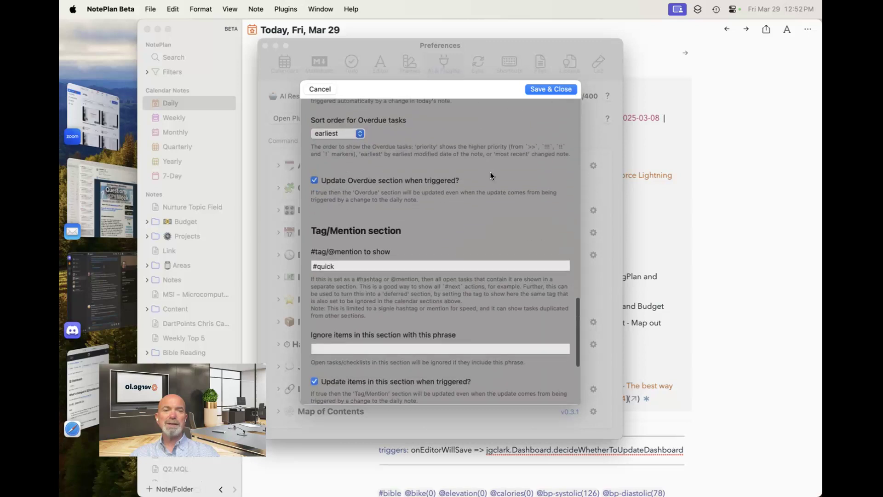
click(328, 89)
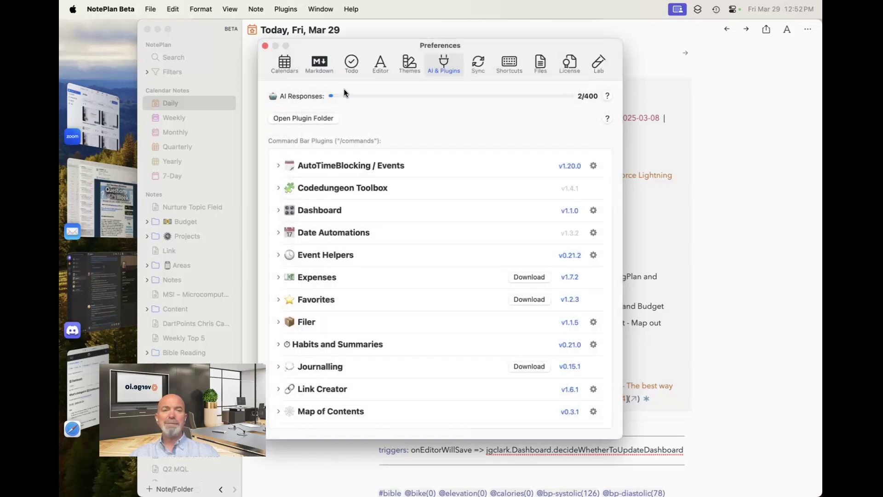
click(265, 46)
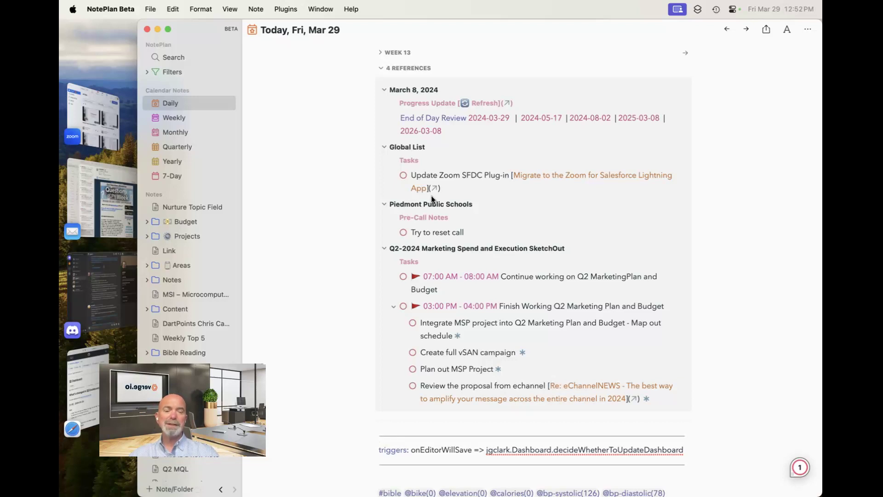
- Run the /show dashboard command and look through all sections from Today to Projects
key(super+j)
text(/dash)
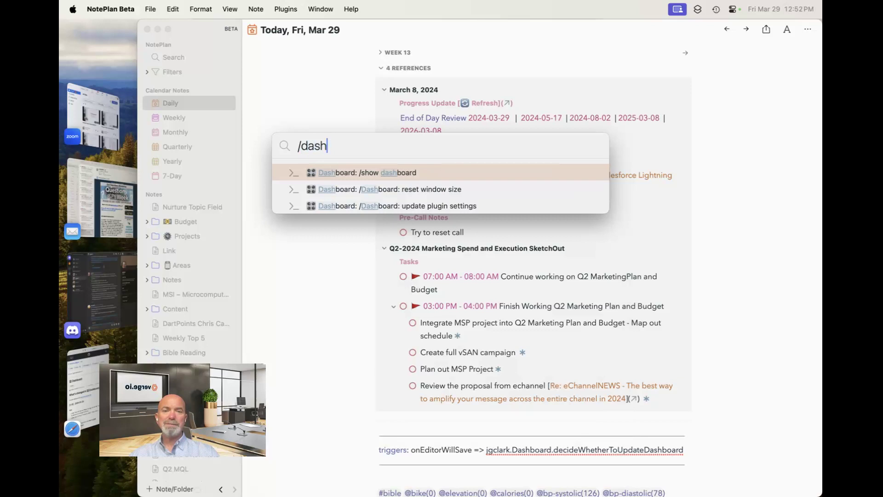
key(Return)
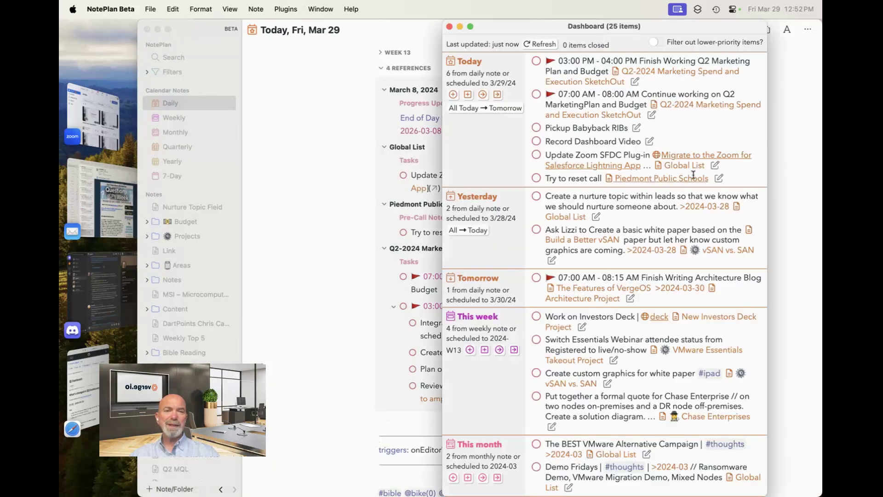
scroll(699, 105, down, 2)
scroll(699, 105, down, 5)
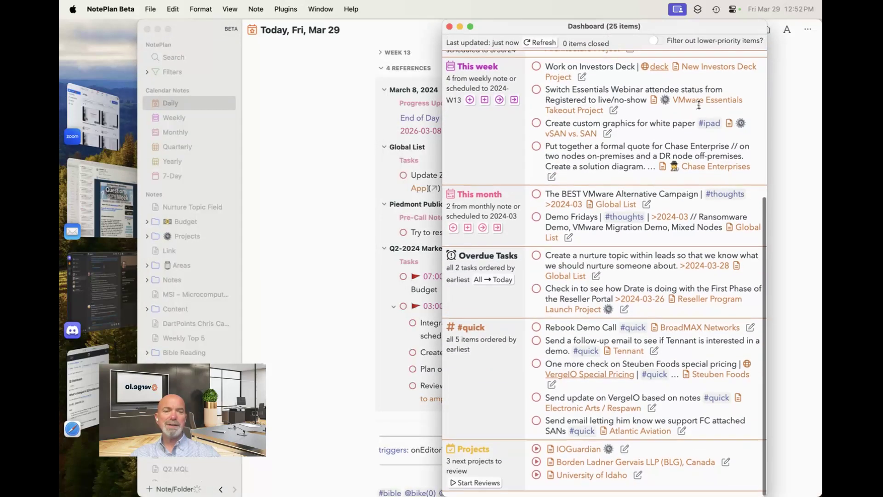
scroll(702, 98, up, 6)
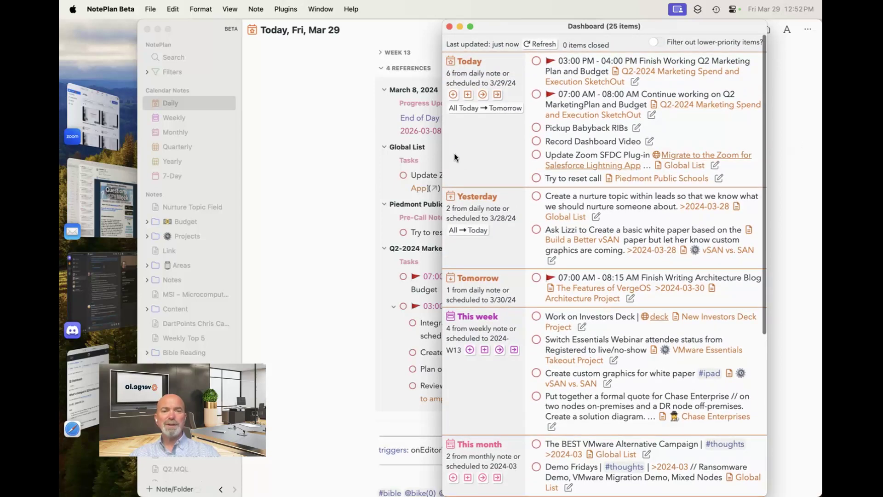
- Narrow the Dashboard window until section headings sit above their tasks, and widen it again to the side-by-side layout
mouse_move(443, 153)
mouse_down()
mouse_move(92, 160)
mouse_move(636, 161)
mouse_move(442, 170)
mouse_up()
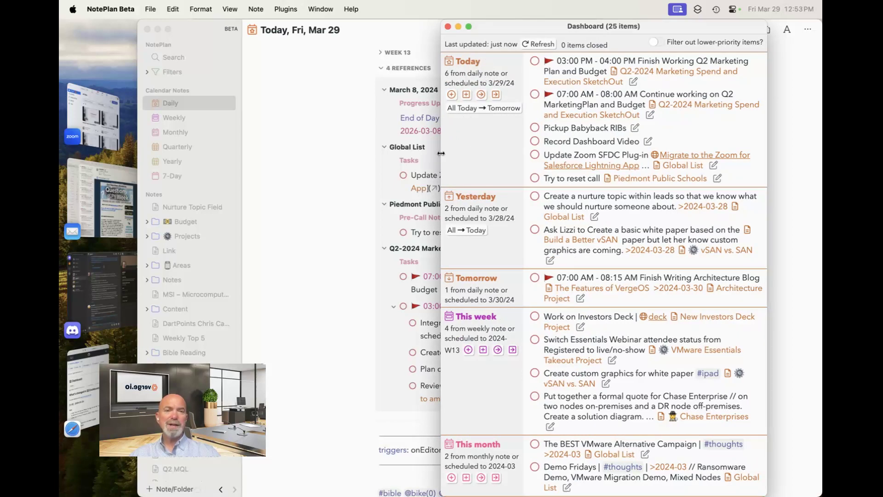
drag(441, 153, 490, 153)
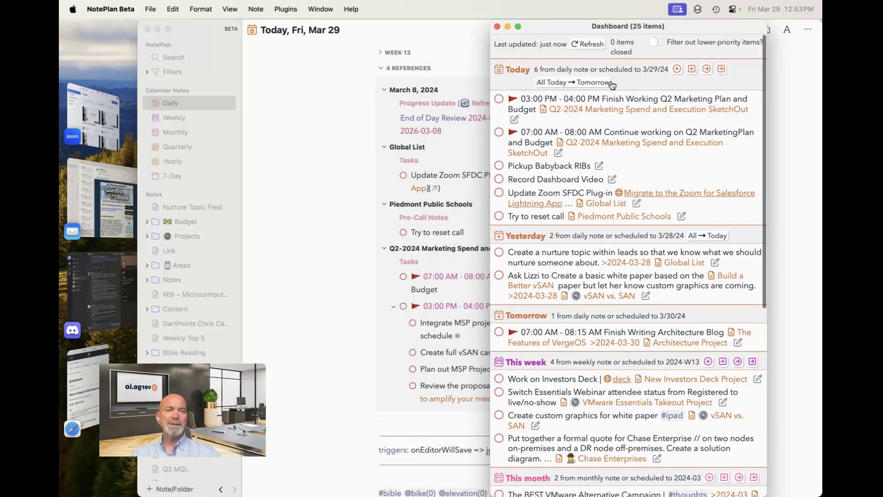
drag(491, 153, 445, 153)
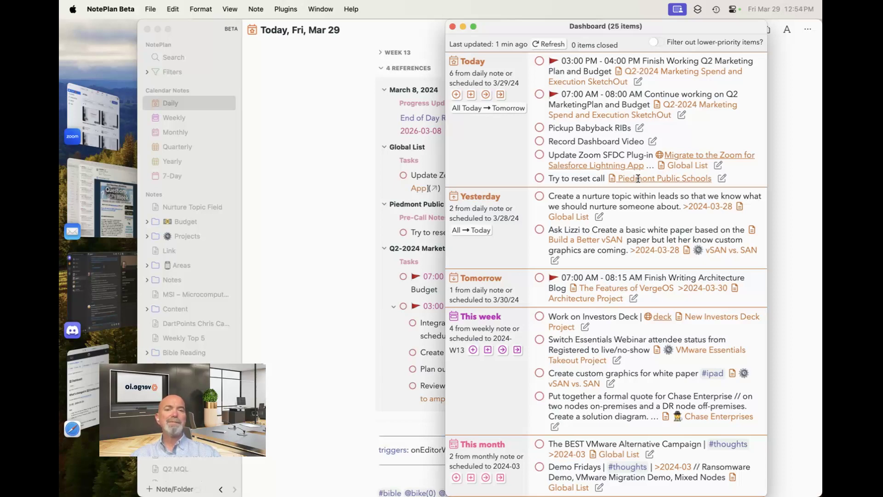
- Add the task "Get BBQ Sauce" to today's note from the Today section, and refresh the dashboard
click(458, 95)
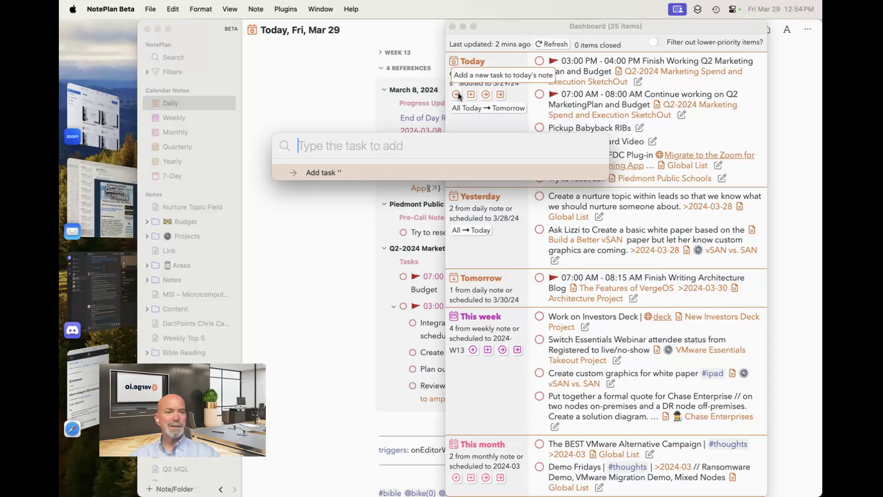
text(Get BBQ Sauce)
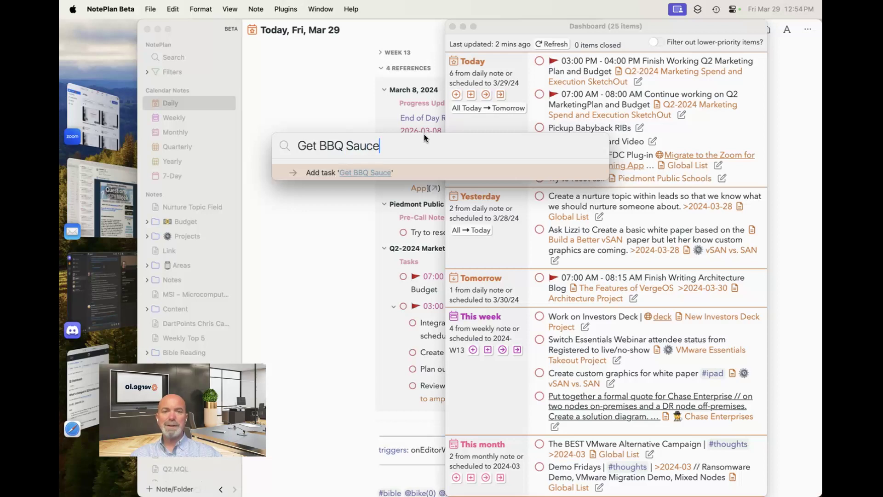
click(409, 174)
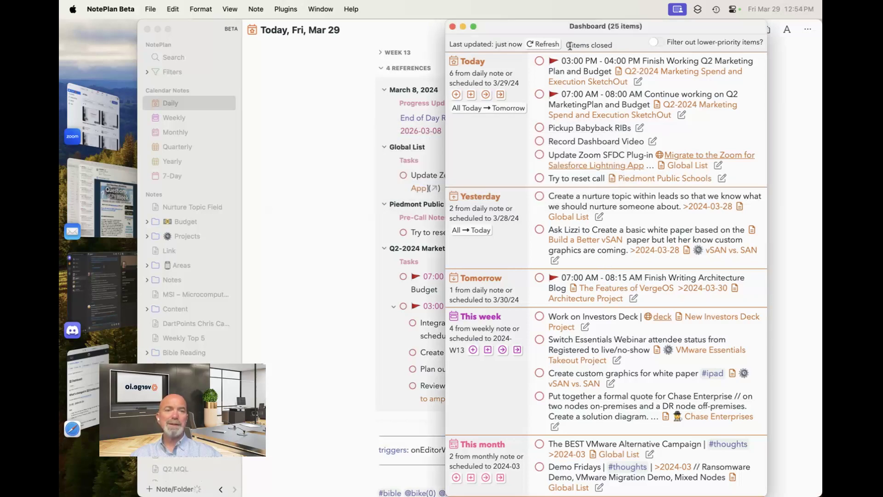
click(548, 44)
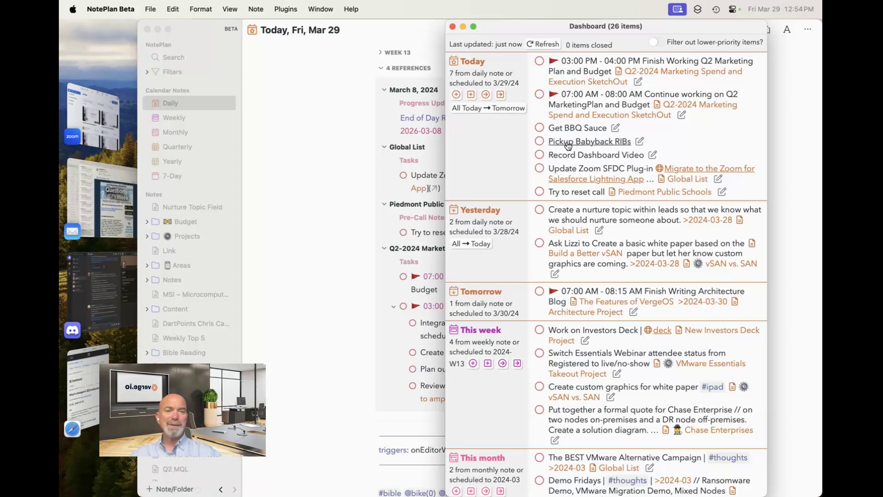
- Complete the "Record Dashboard Video" task, and raise the priority of "Update Zoom SFDC Plug-in" by one level, refreshing the dashboard
click(540, 155)
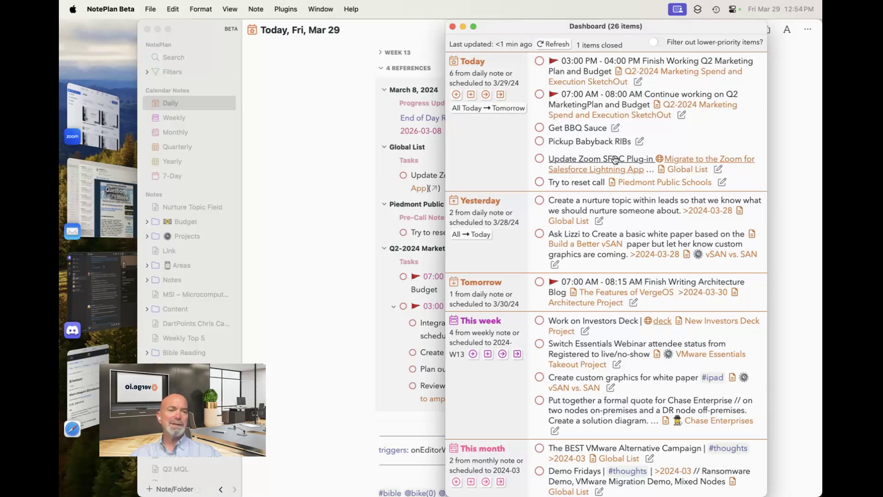
click(719, 170)
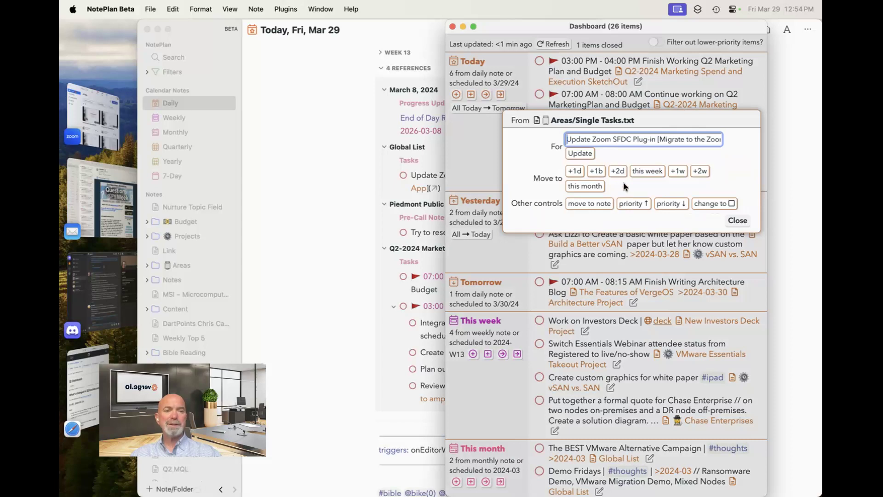
click(634, 204)
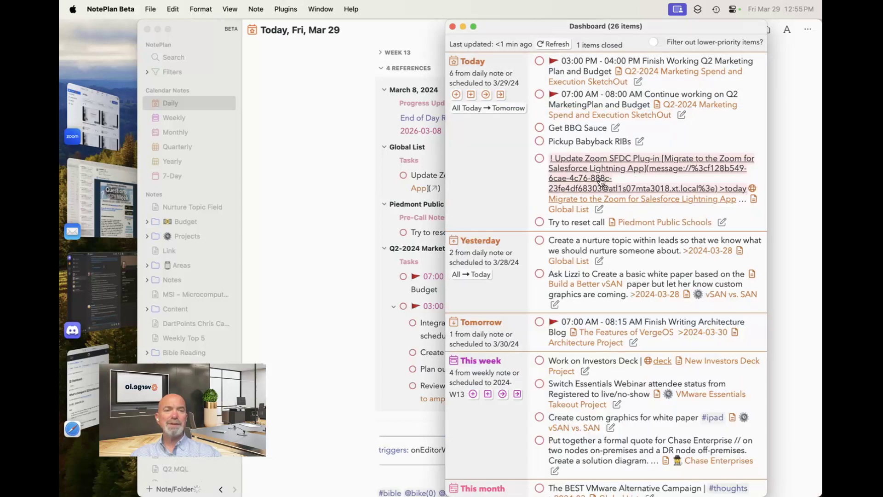
click(554, 46)
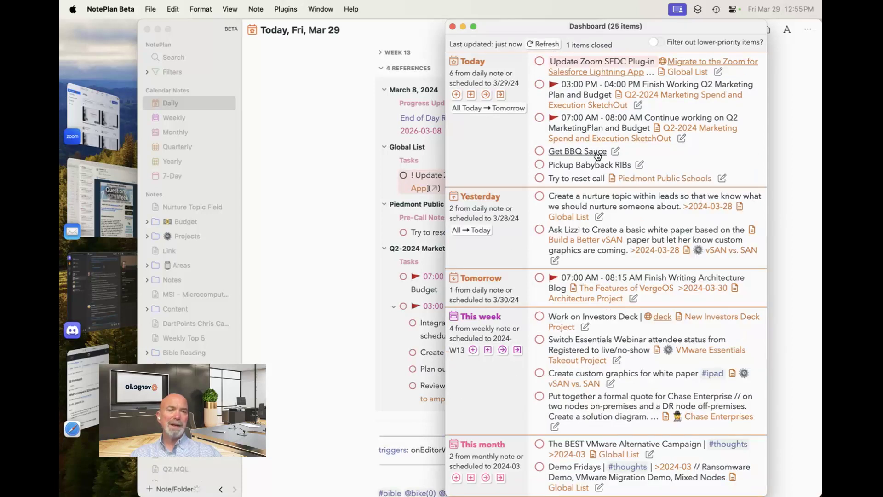
scroll(602, 223, down, 1)
scroll(607, 198, up, 1)
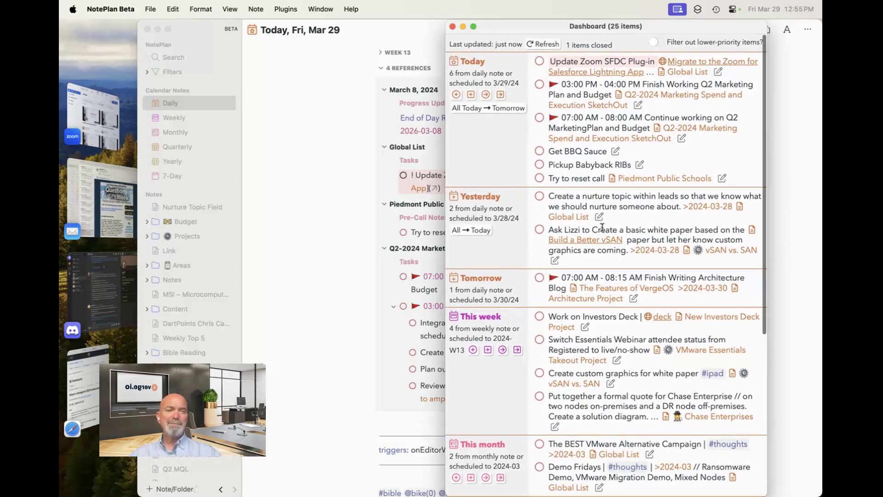
- Examine the edit options of the "Get BBQ Sauce" task and yesterday's nurture topic task, closing both without changes
click(615, 152)
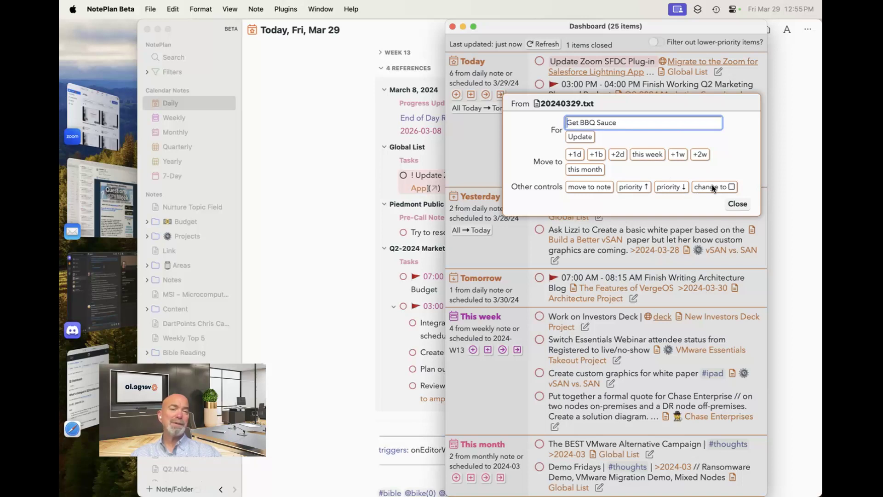
click(736, 205)
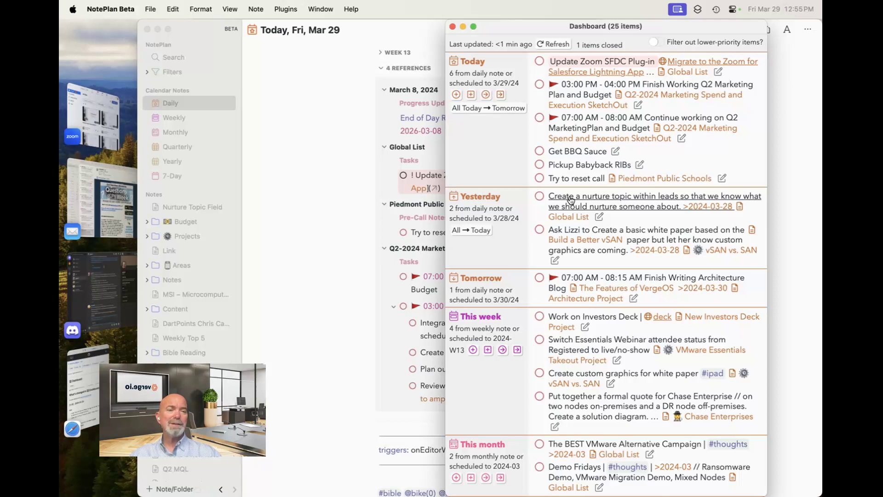
click(598, 216)
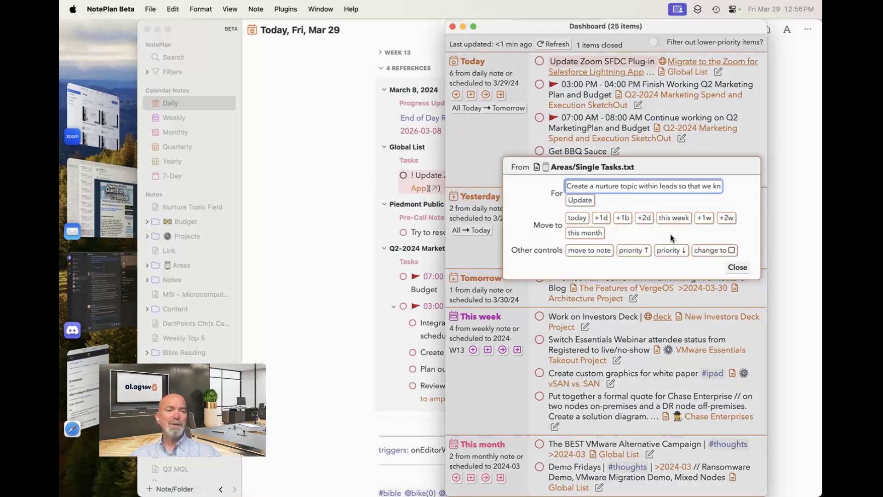
click(737, 268)
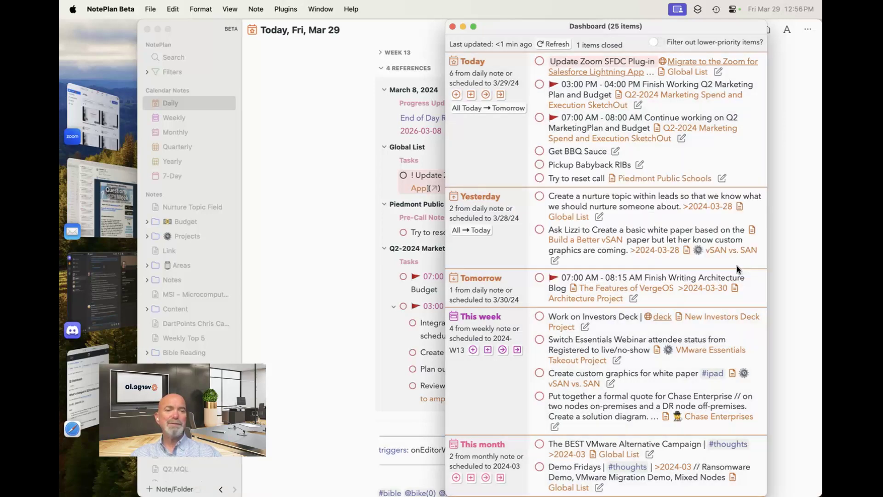
- Move all of yesterday's open tasks to today
click(481, 231)
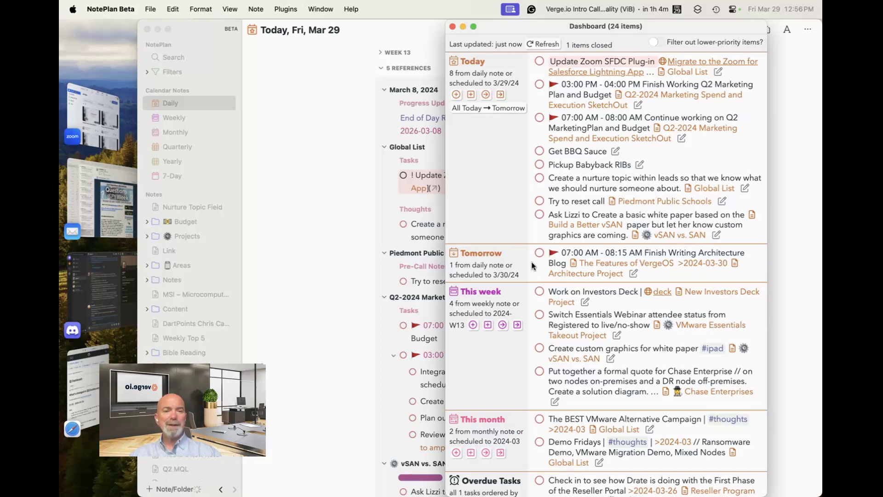
- Check the rescheduling options of tomorrow's "Finish Writing Architecture Blog" task, and close them without changes
scroll(532, 266, down, 3)
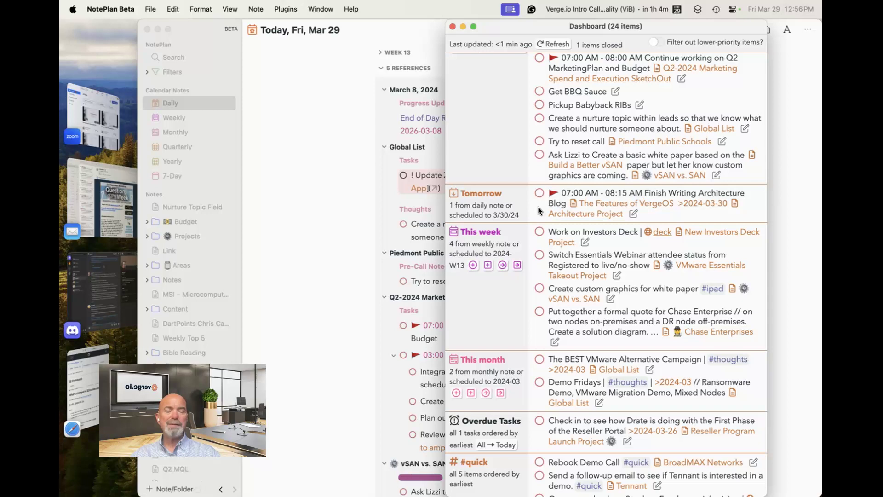
click(634, 214)
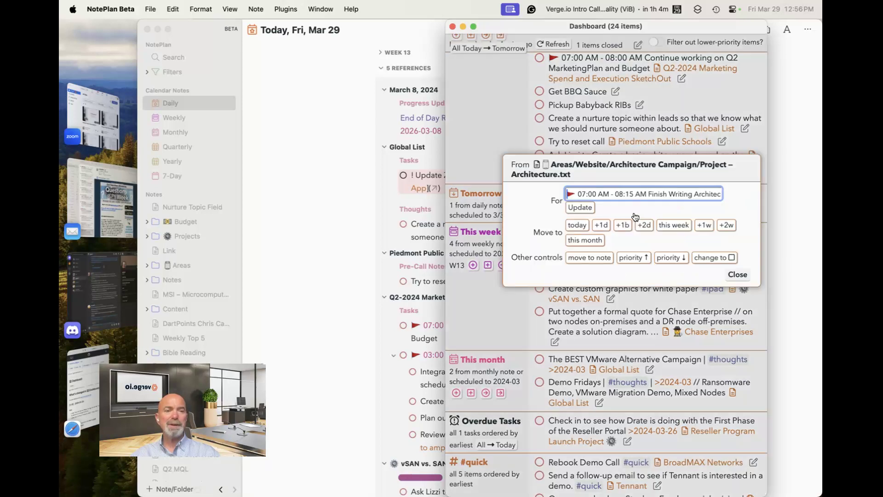
click(737, 275)
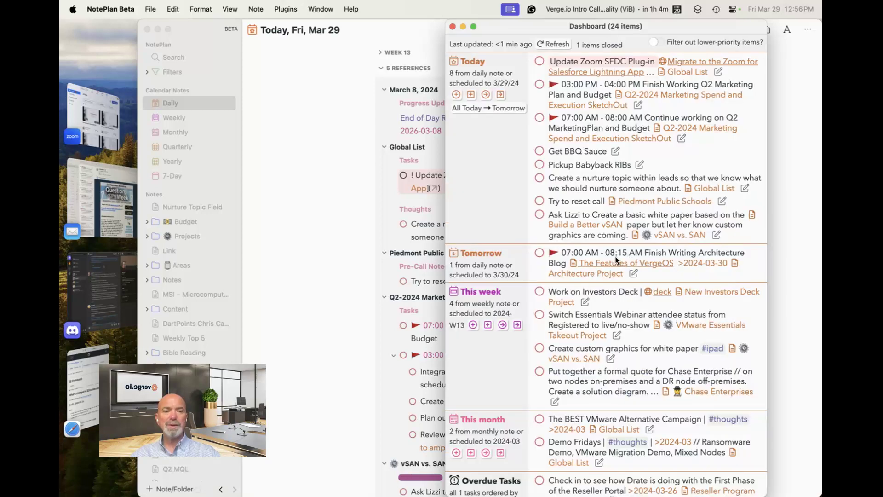
- Move the "Create custom graphics for white paper" task from This week to today
scroll(593, 283, down, 5)
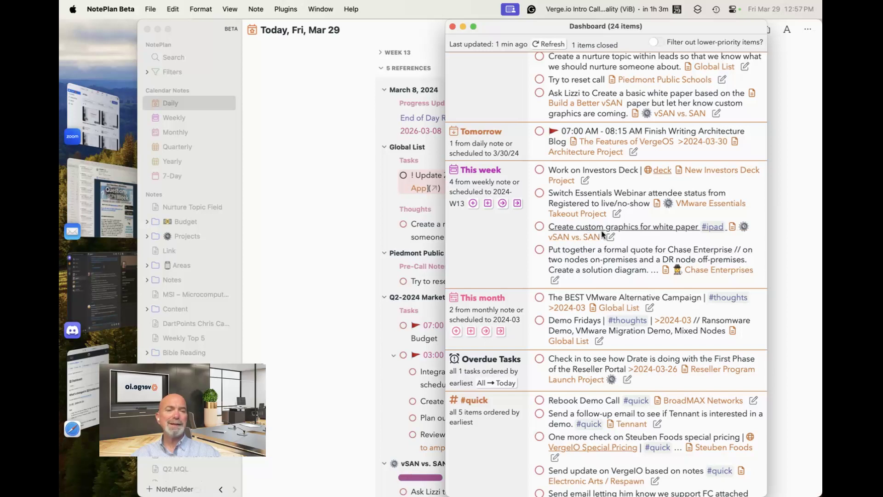
click(611, 238)
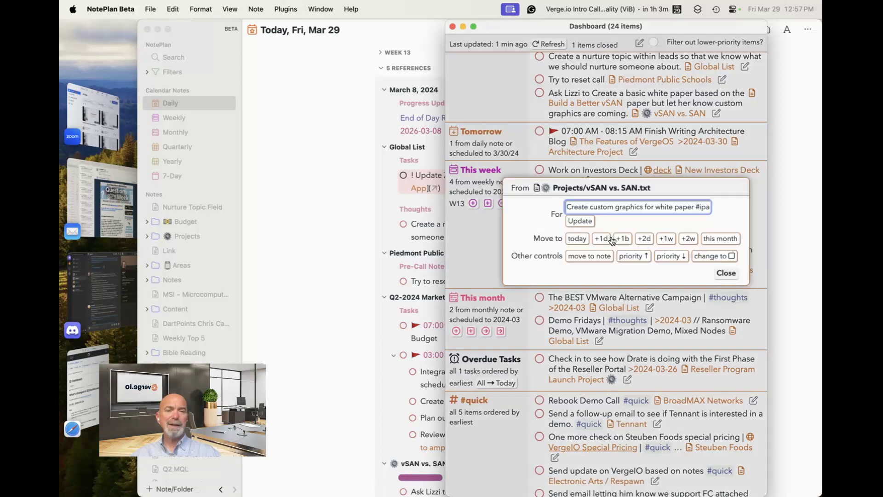
click(584, 241)
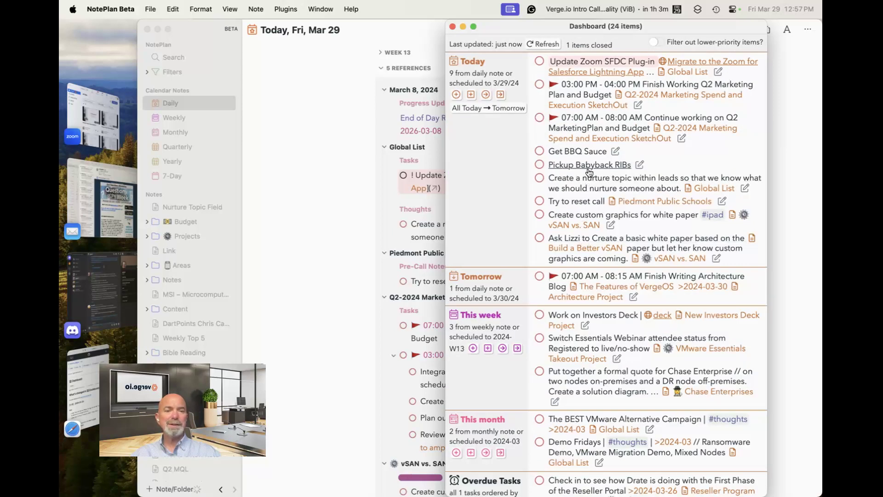
- Raise the priority of today's basic white paper task by two levels and refresh the dashboard
click(717, 259)
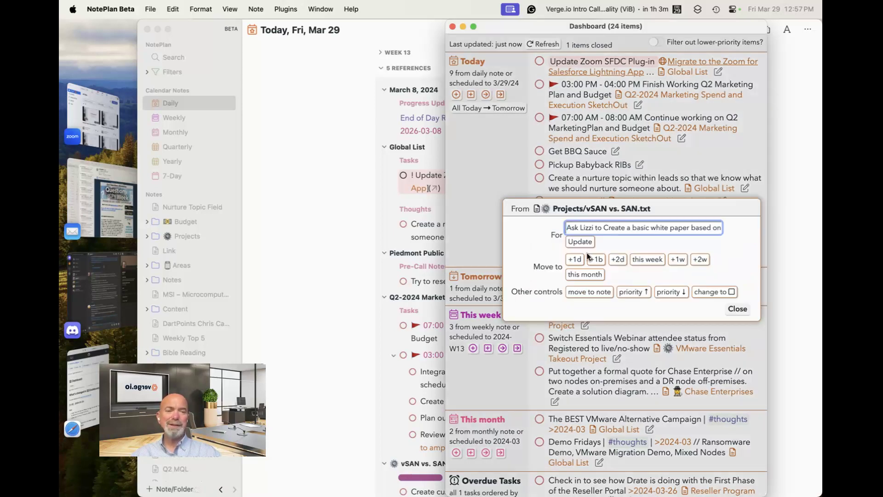
click(639, 292)
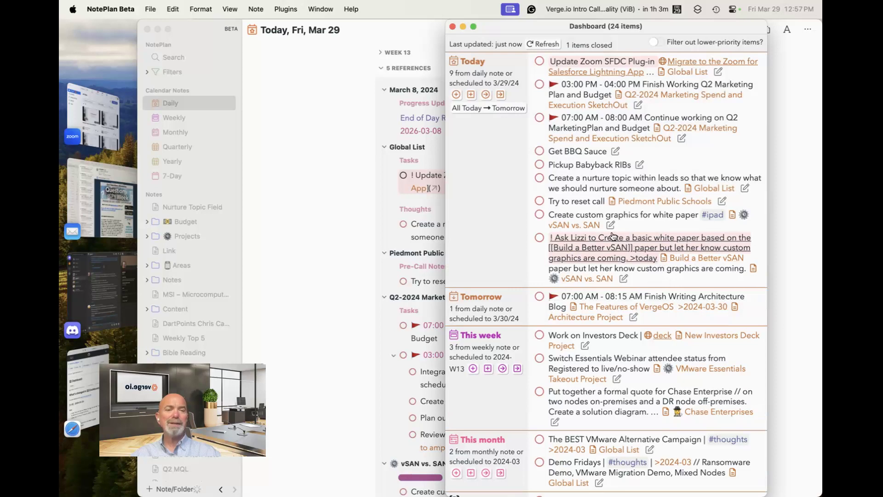
click(625, 279)
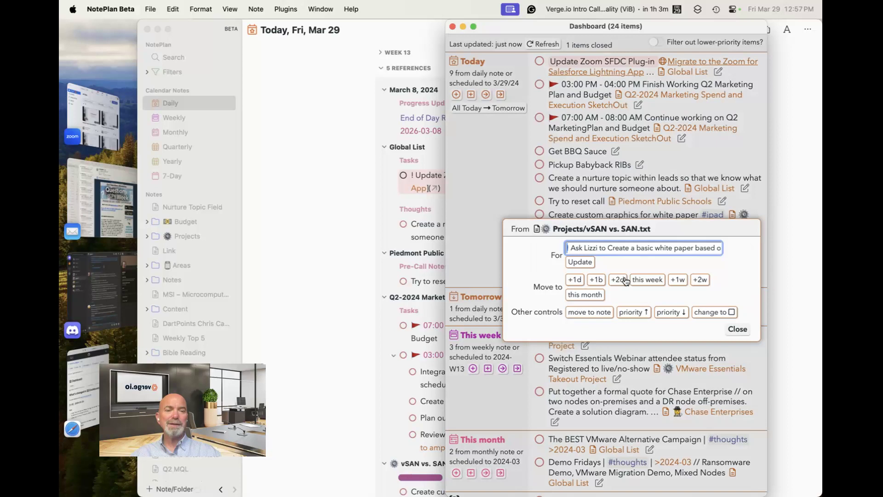
click(645, 311)
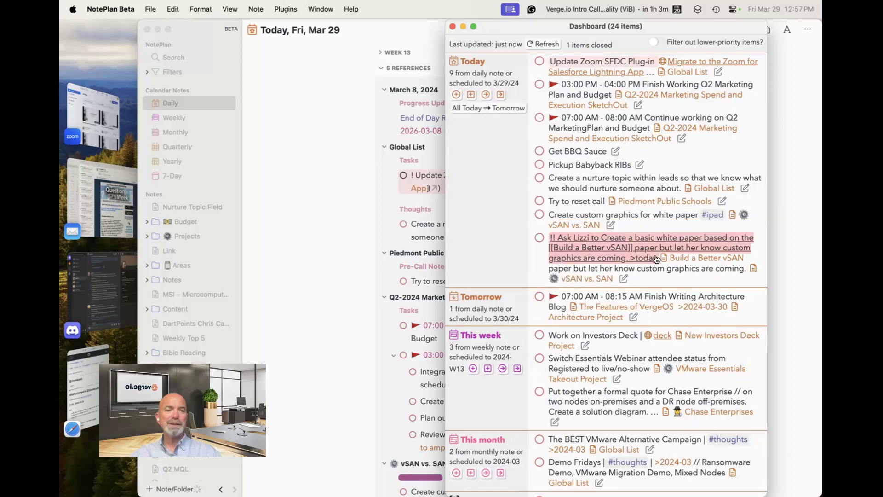
click(542, 45)
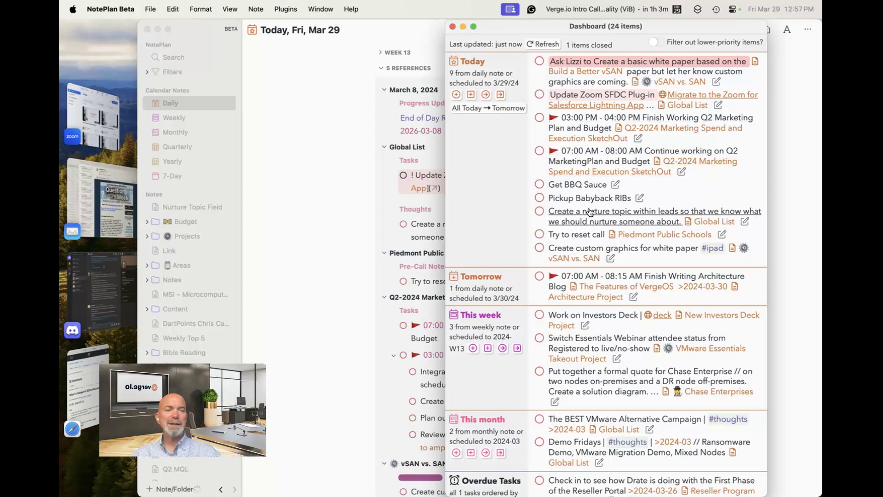
- Check the edit options of the overdue Reseller Portal task without changing it, and move all overdue tasks to today
scroll(588, 274, down, 5)
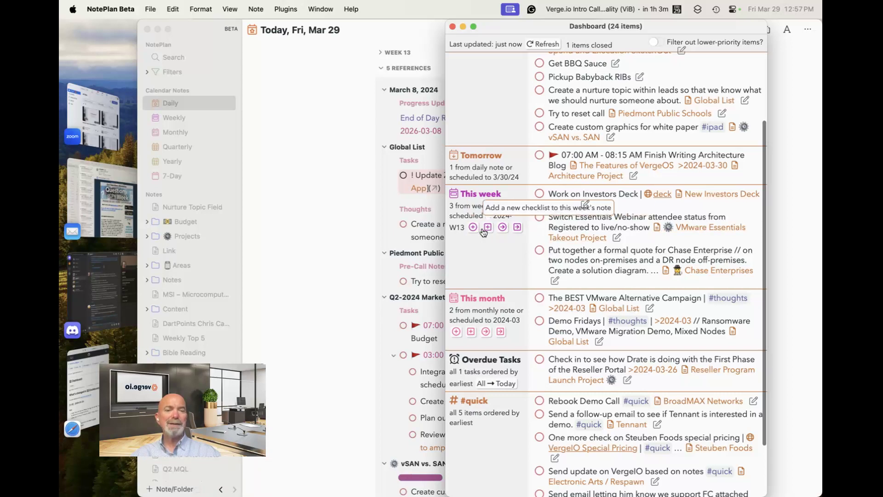
scroll(585, 272, down, 3)
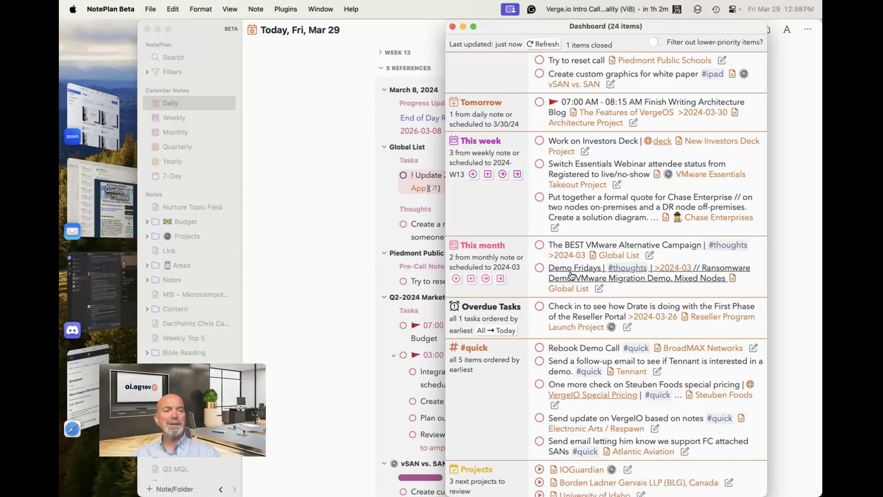
scroll(571, 275, down, 2)
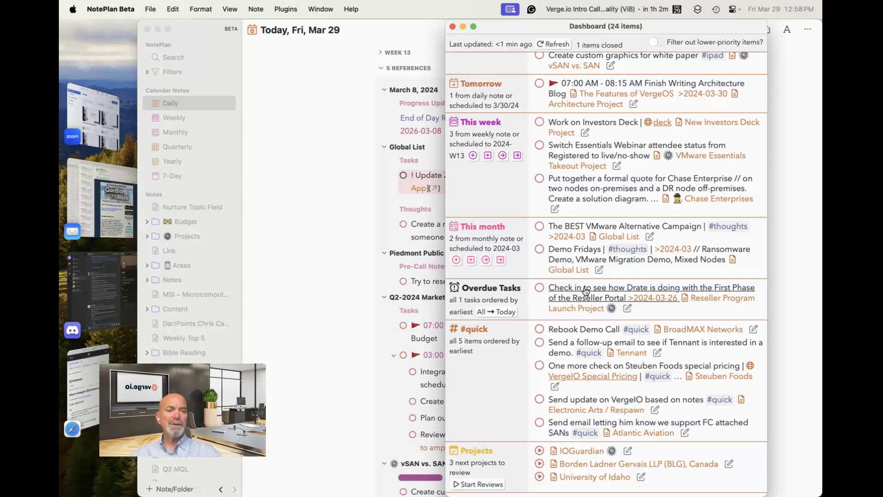
click(627, 310)
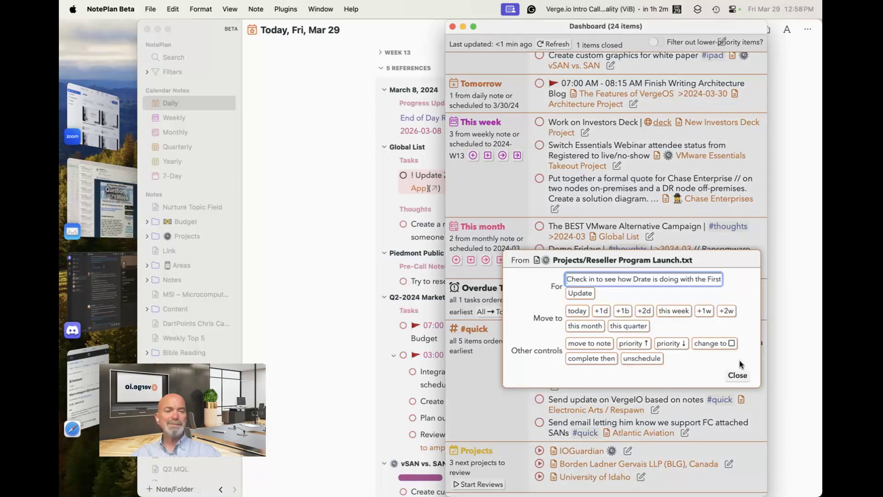
click(738, 375)
scroll(541, 311, down, 5)
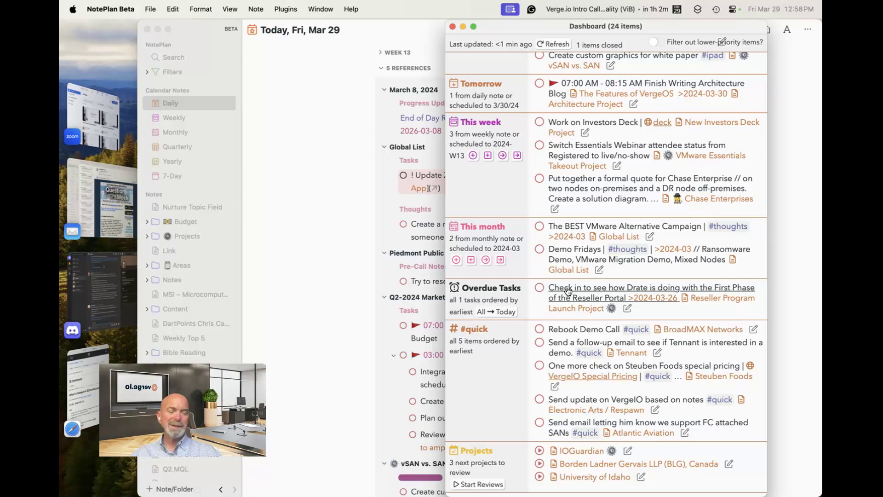
click(499, 313)
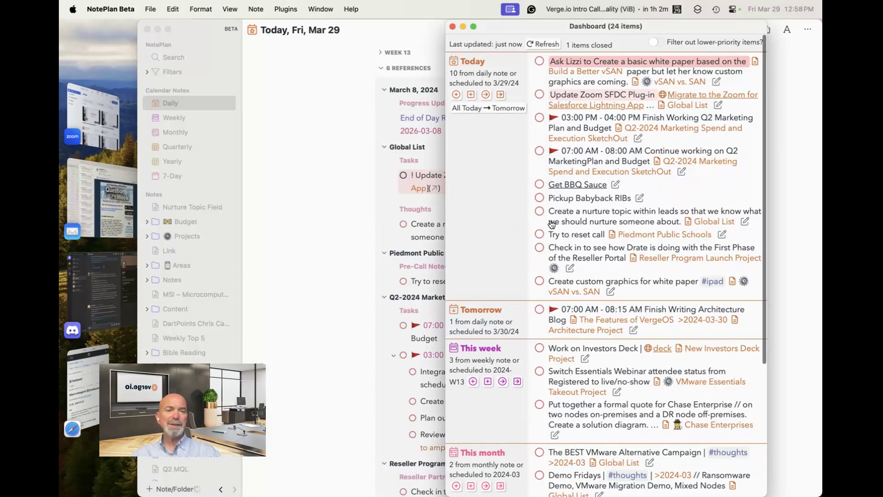
- Examine the Tag/Mention section in the Dashboard plugin's settings, and save and close them with #quick as the tag shown
scroll(552, 290, down, 5)
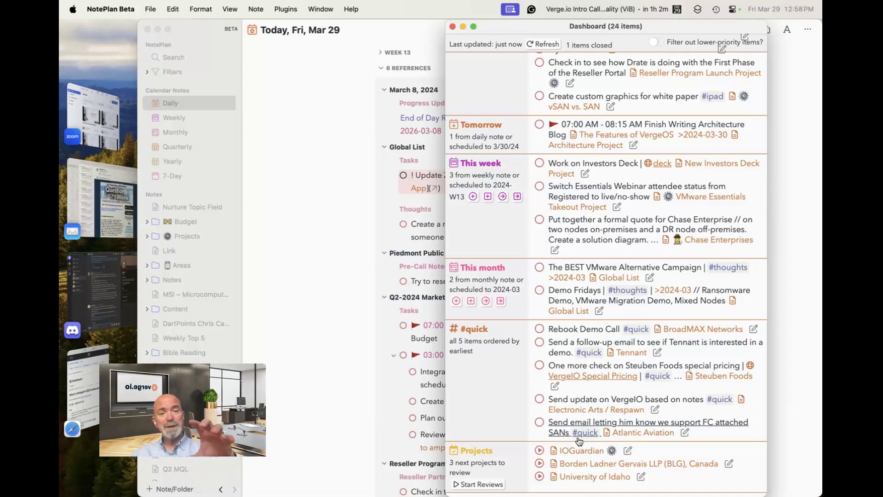
click(317, 237)
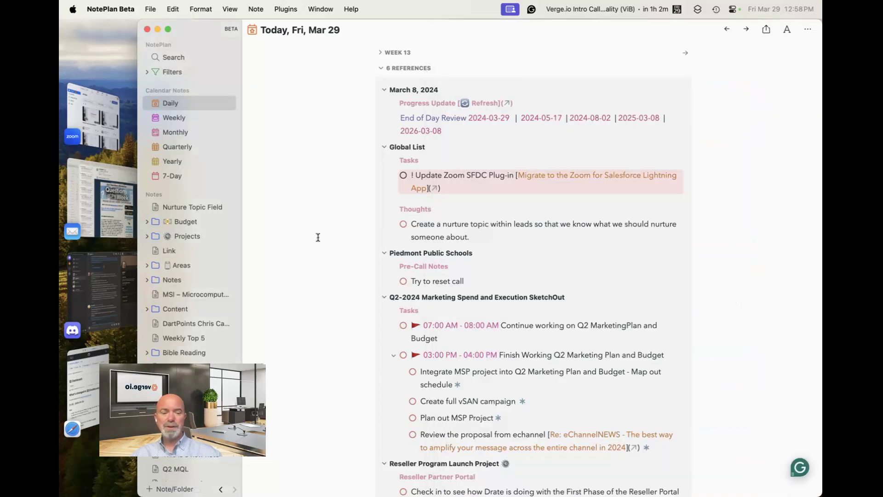
key(super+comma)
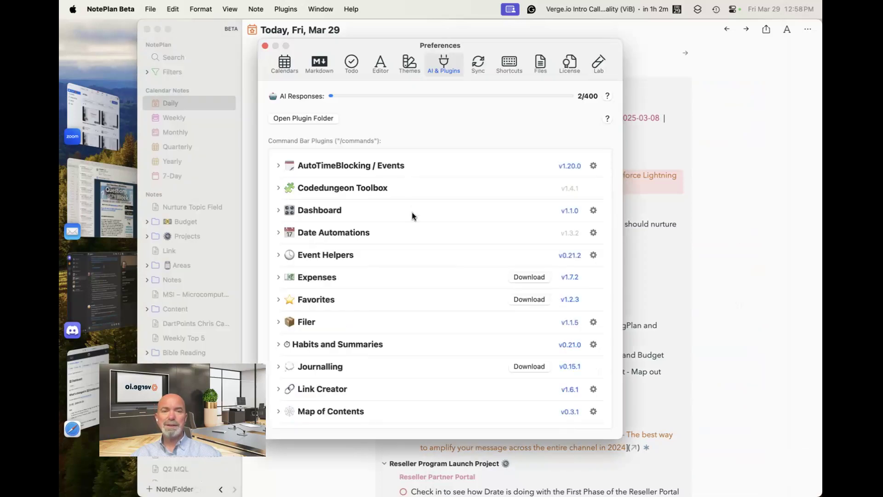
click(593, 211)
scroll(465, 310, down, 3)
scroll(465, 310, down, 10)
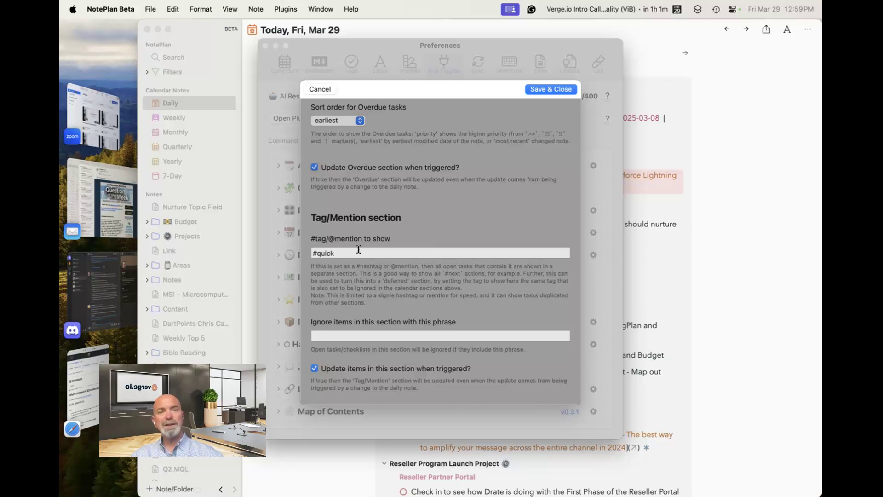
click(542, 92)
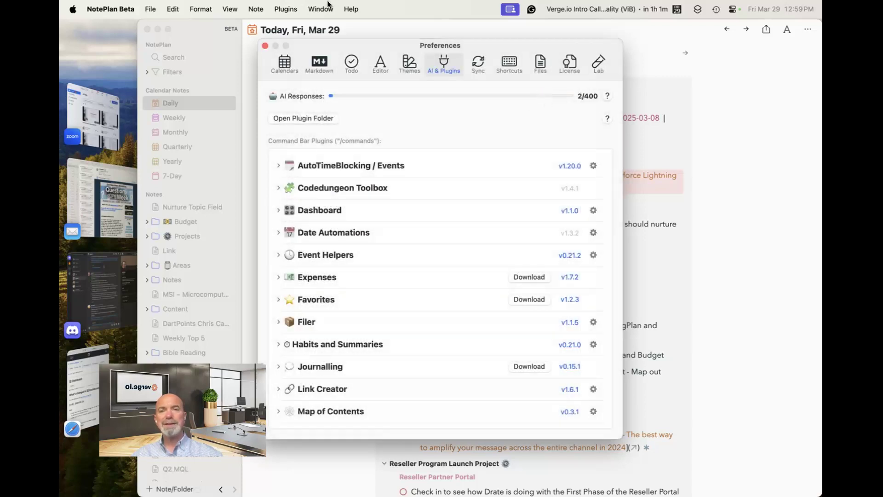
- Bring the Dashboard window forward, open the IOGuardian project note from its Projects section, and switch to the note in the main window
click(328, 5)
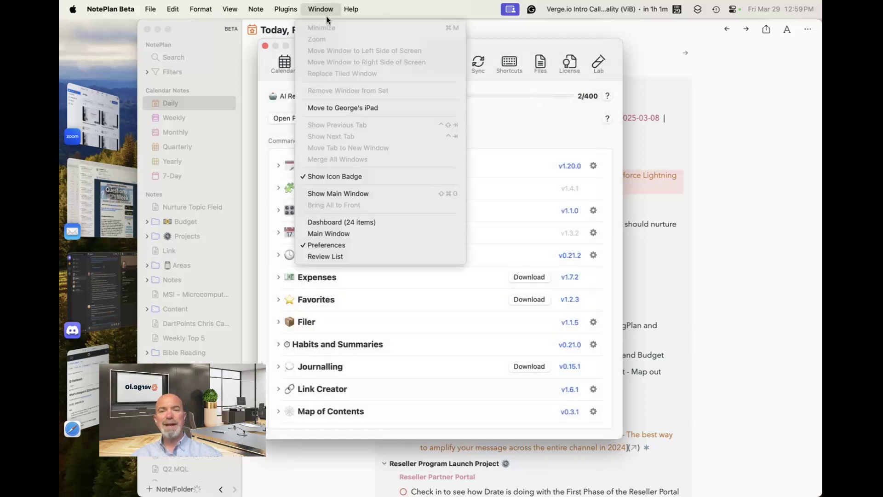
click(358, 221)
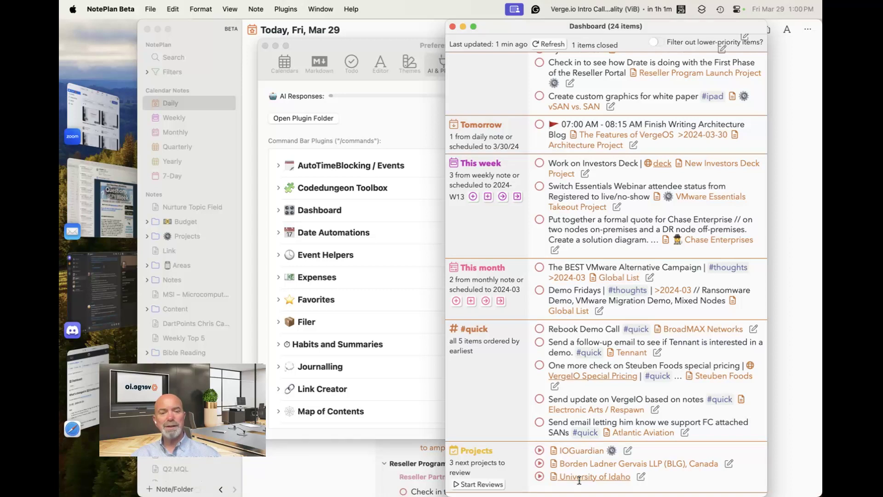
click(580, 450)
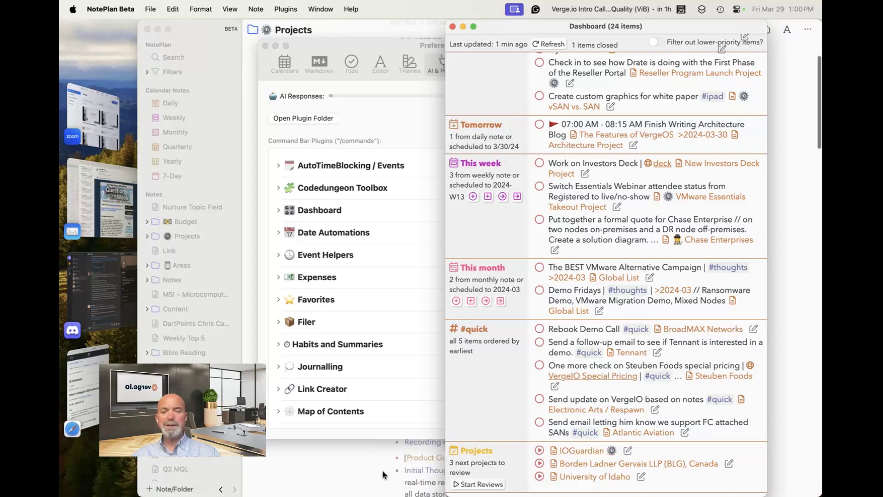
click(339, 467)
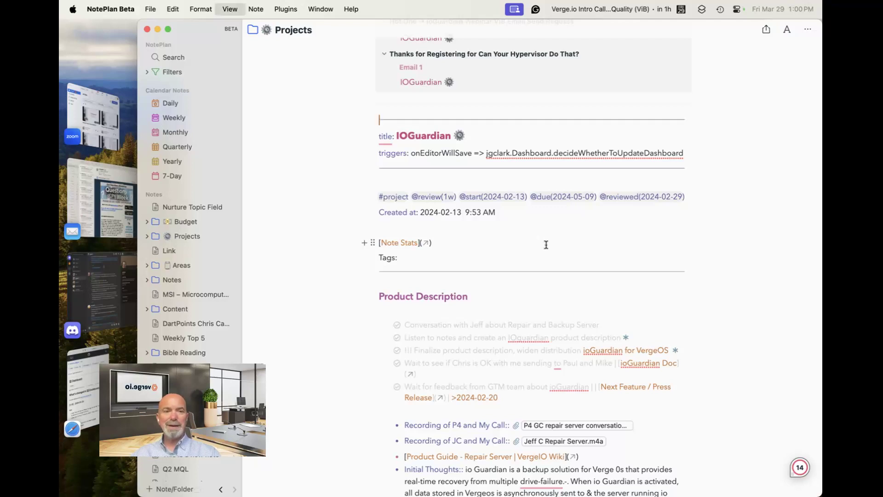
- Mark the IOGuardian project as reviewed by running the Projects + Reviews command "/finish project review"
key(super+j)
text(/reviw)
key(BackSpace)
key(BackSpace)
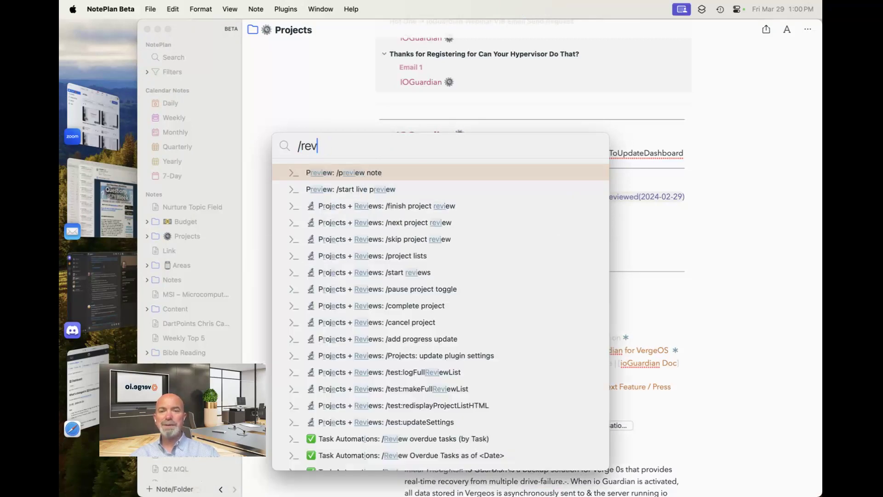
text(ie)
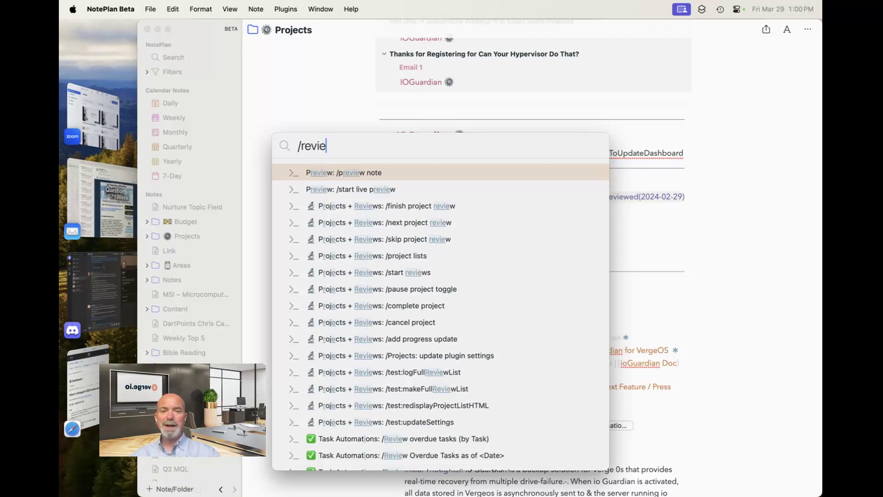
key(Down)
key(Down)
key(Down)
key(Down)
key(Down)
key(Down)
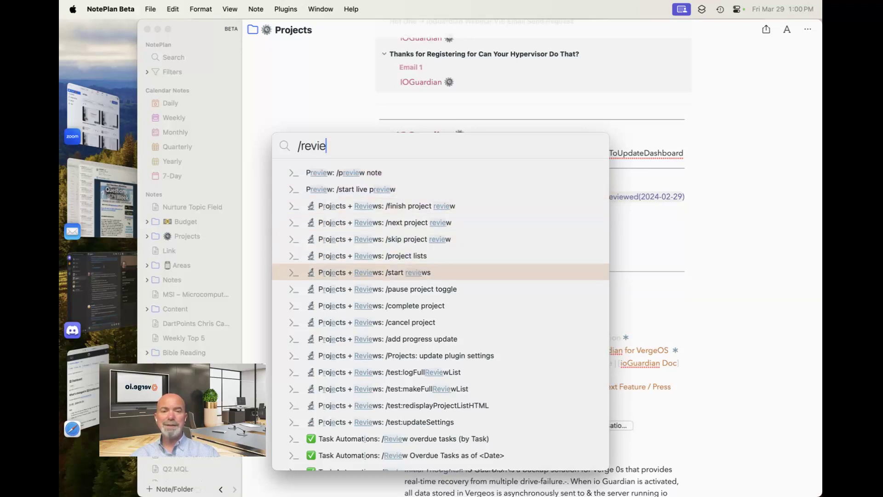
key(Up)
key(Up)
key(Up)
key(Up)
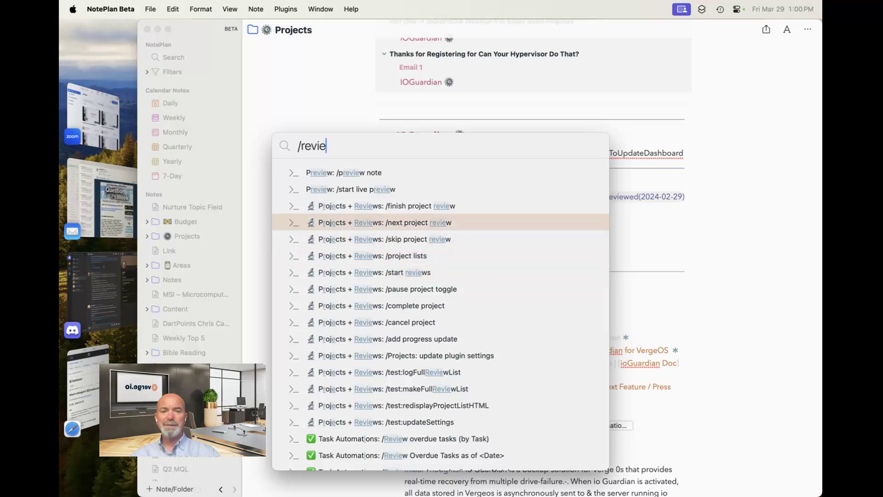
key(Return)
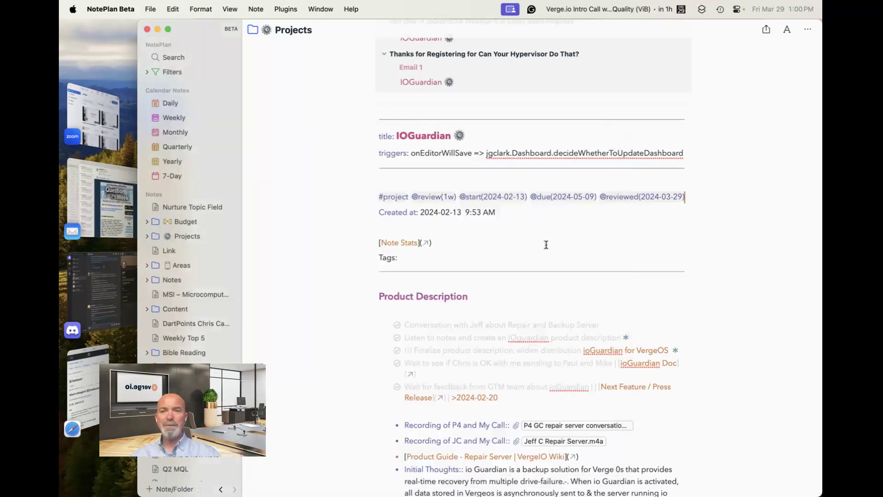
- Return to the Dashboard window and refresh it to update the list of projects to review
click(321, 9)
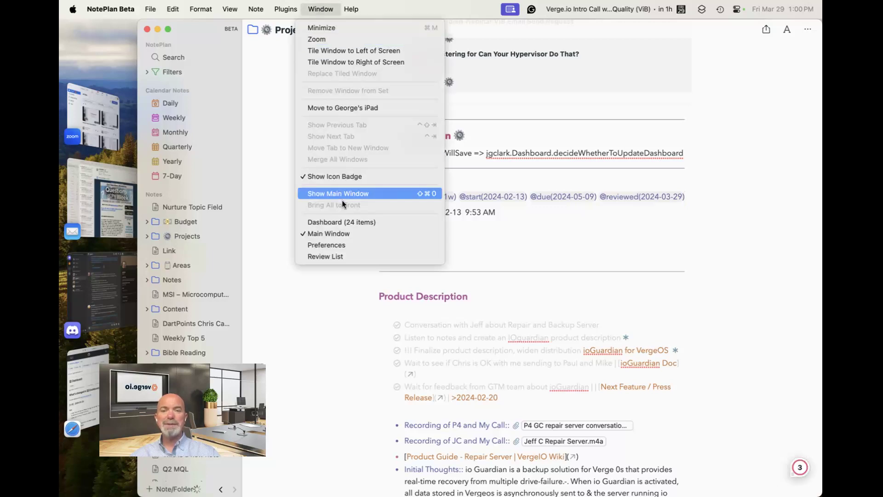
click(352, 222)
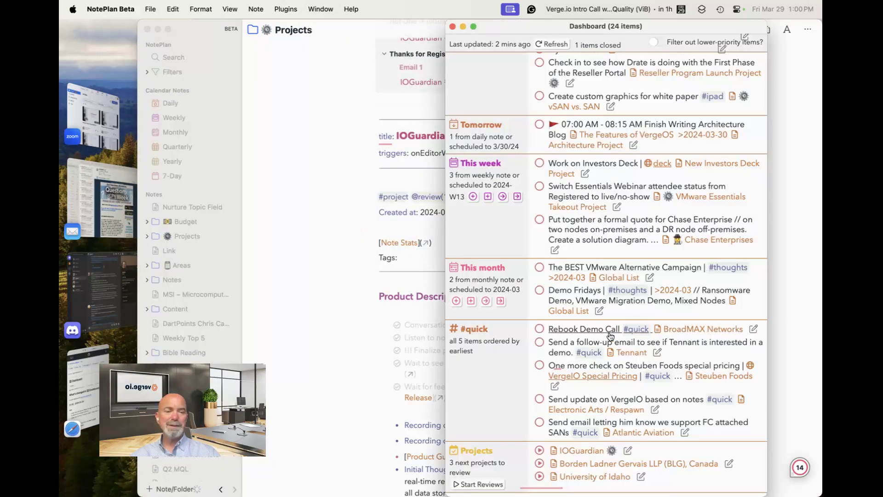
click(554, 45)
scroll(592, 175, down, 10)
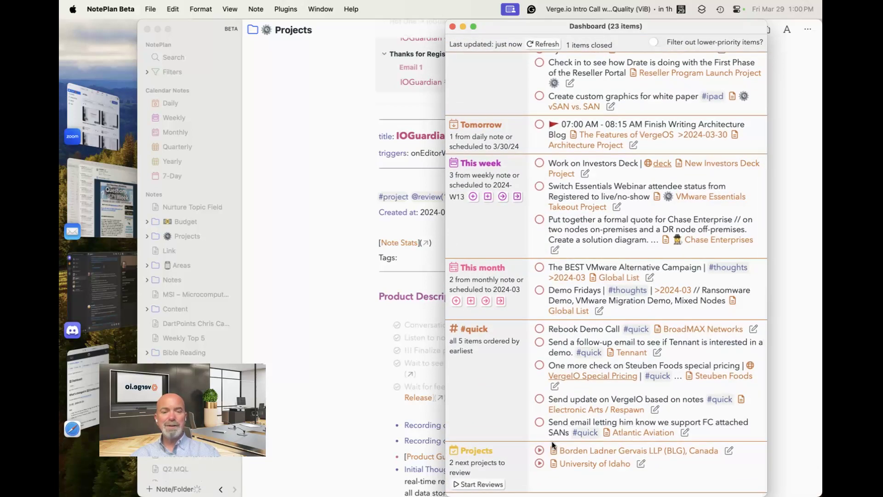
- Finish the reviews of the Borden Ladner Gervais LLP (BLG), Canada and University of Idaho projects directly from the dashboard
click(729, 451)
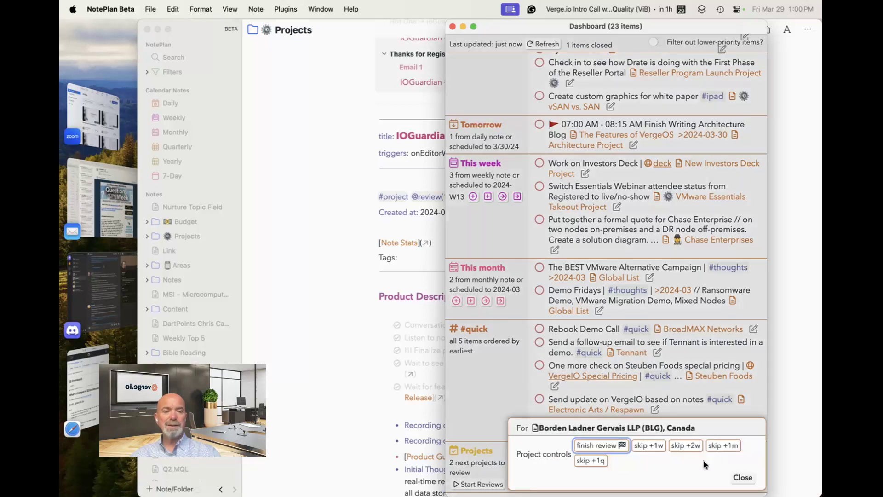
click(604, 446)
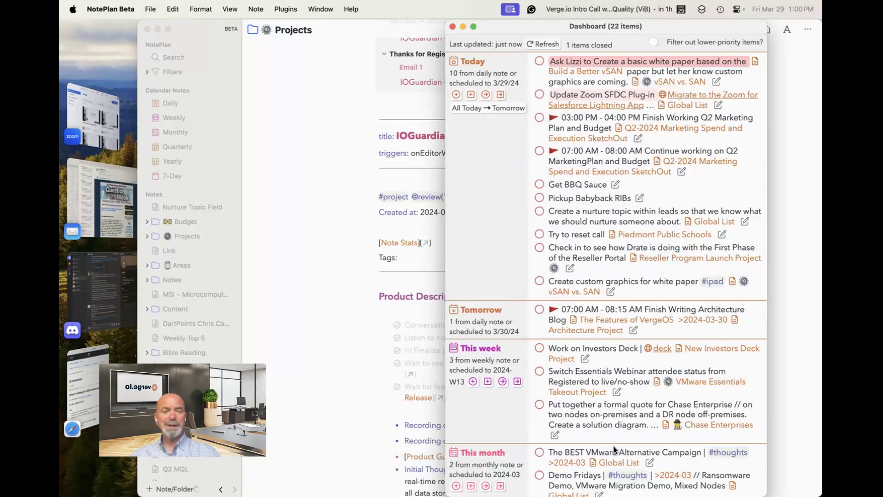
scroll(617, 451, down, 10)
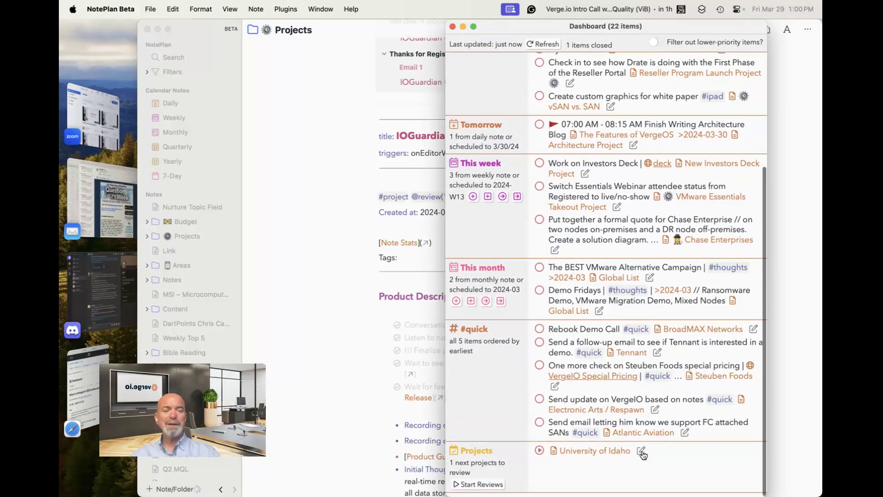
click(642, 452)
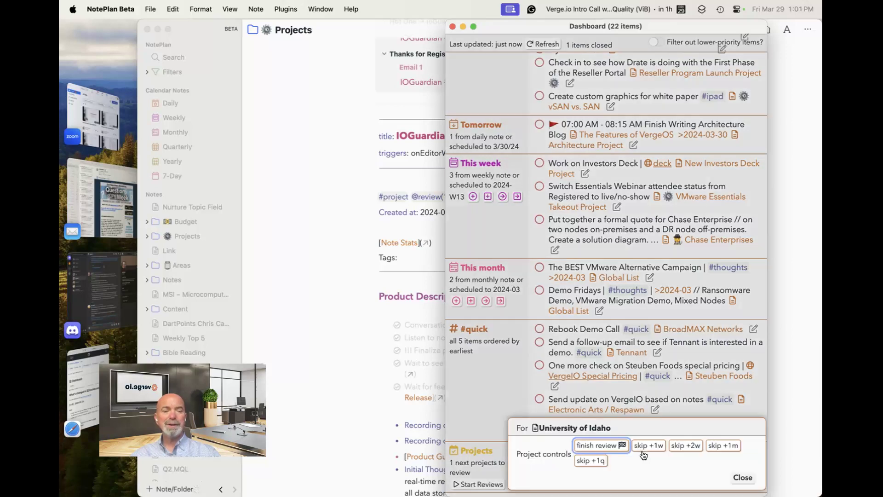
click(603, 445)
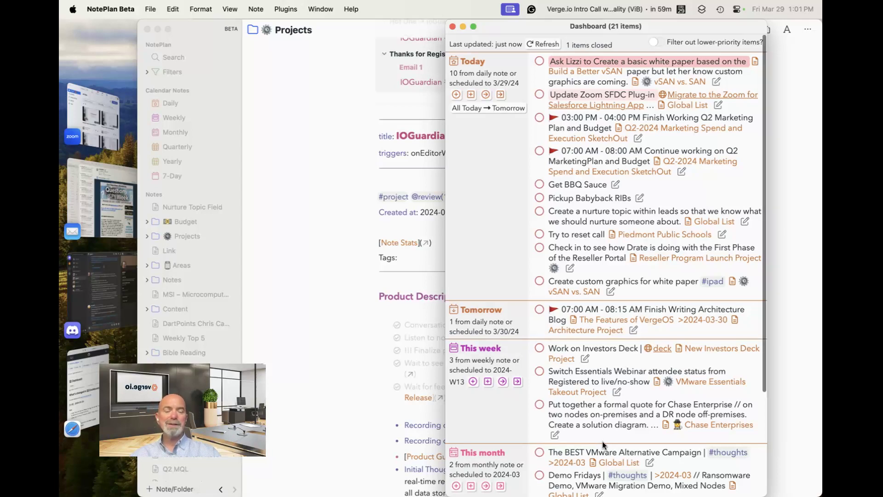
scroll(603, 444, down, 5)
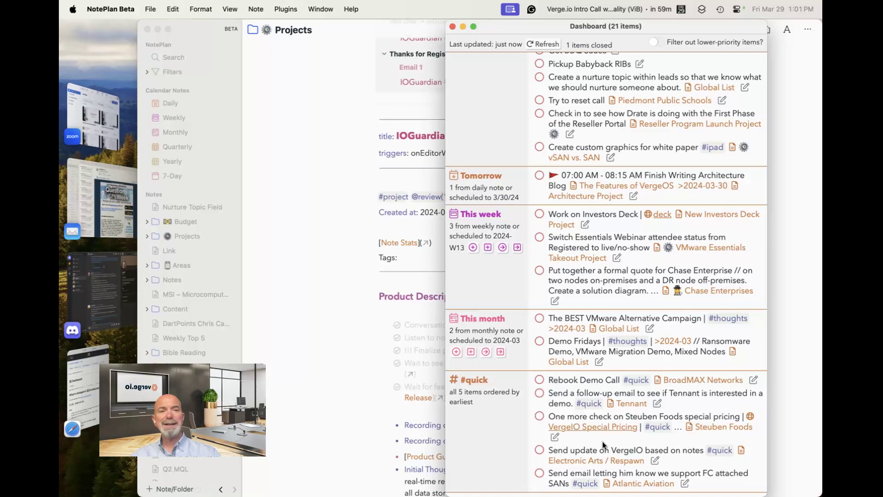
scroll(603, 445, up, 5)
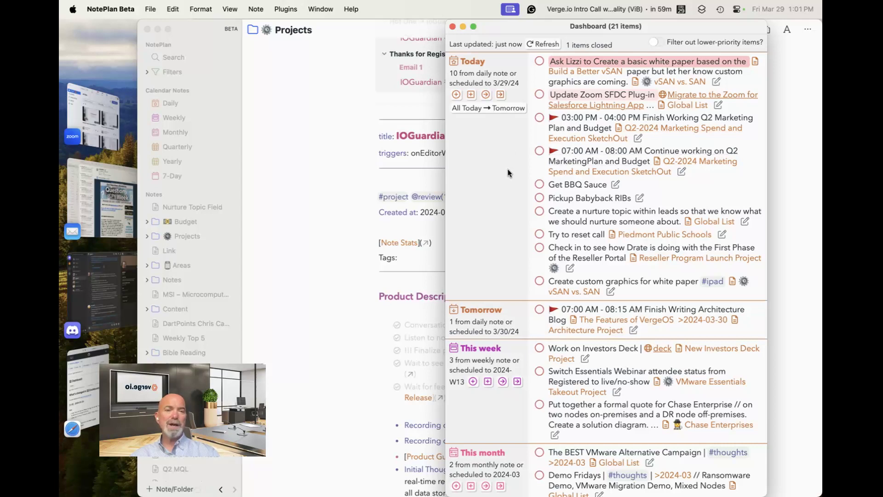
- Reduce the Dashboard to its Today and #quick sections, and widen its window
scroll(508, 173, down, 3)
scroll(508, 173, down, 4)
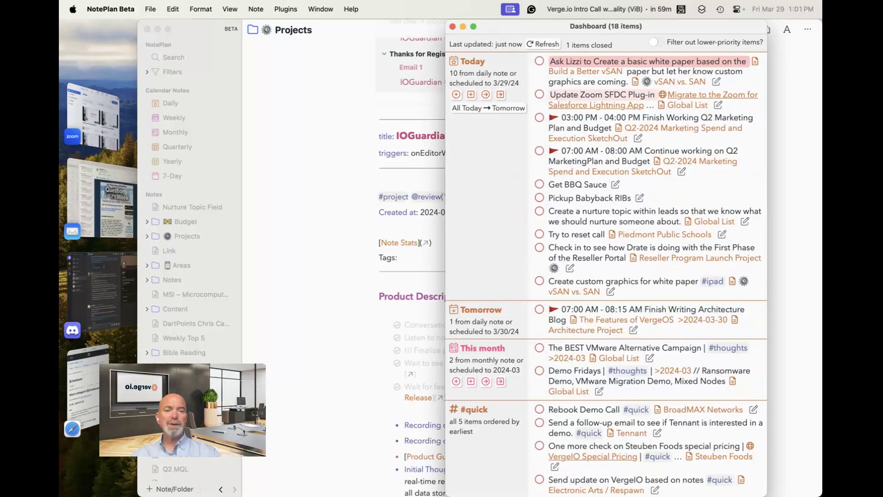
scroll(500, 179, down, 2)
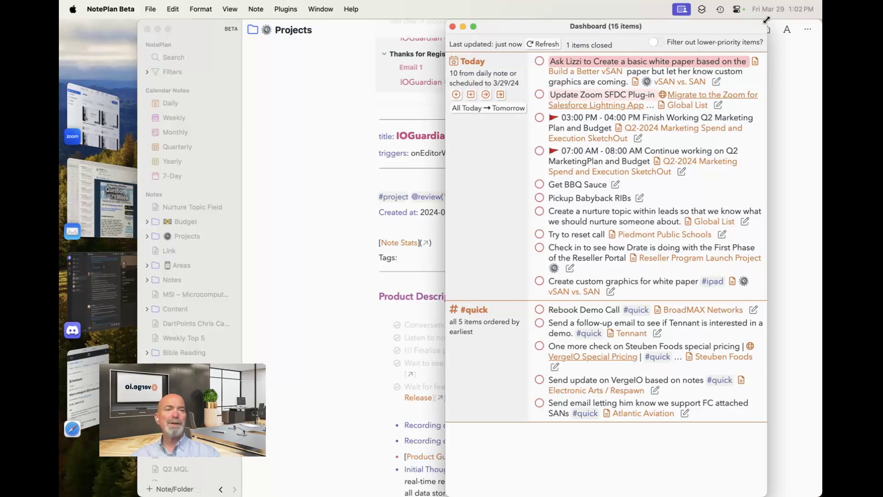
mouse_move(764, 29)
mouse_down()
mouse_move(818, 75)
mouse_move(761, 59)
mouse_move(754, 79)
mouse_move(729, 49)
mouse_move(769, 29)
mouse_up()
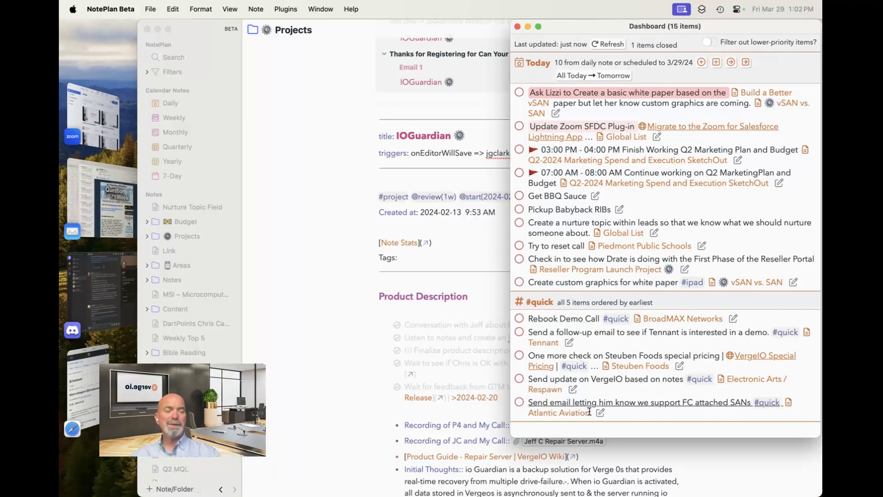
- Open the note behind the #quick task "Rebook Demo Call", and complete the 07:00 AM - 08:00 AM Q2 MarketingPlan and Budget task from the Dashboard
click(570, 319)
scroll(419, 226, up, 5)
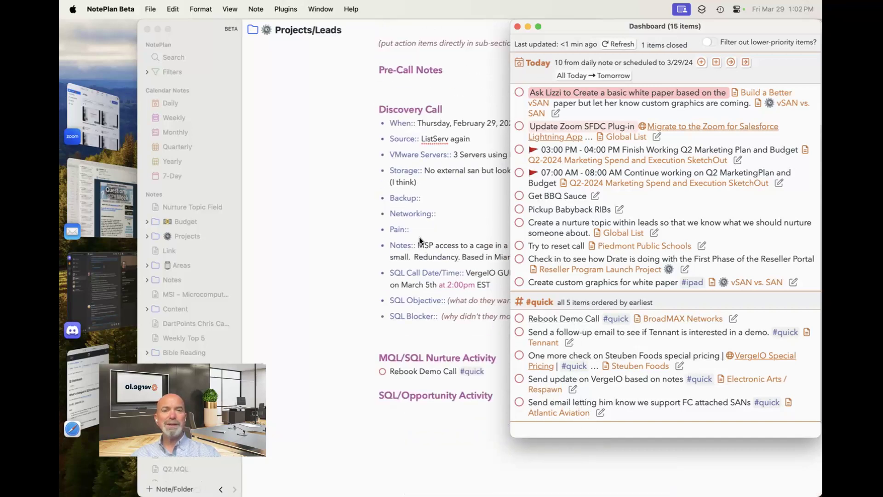
scroll(419, 232, down, 5)
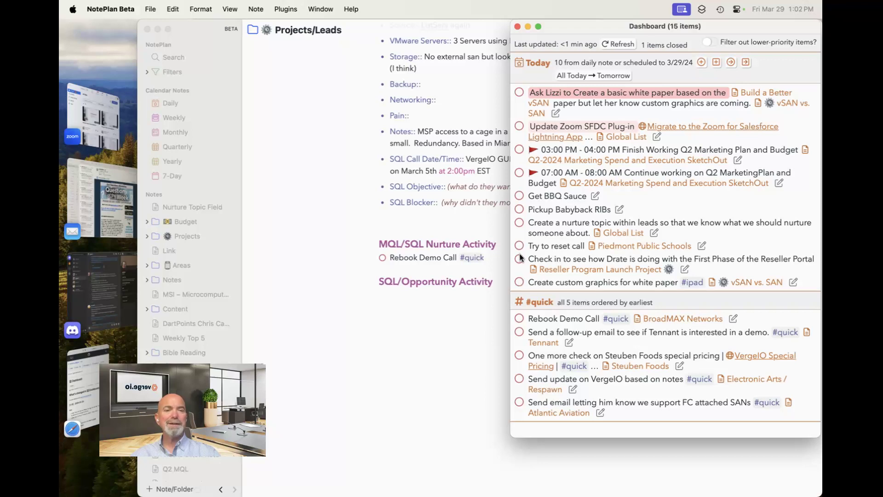
click(519, 173)
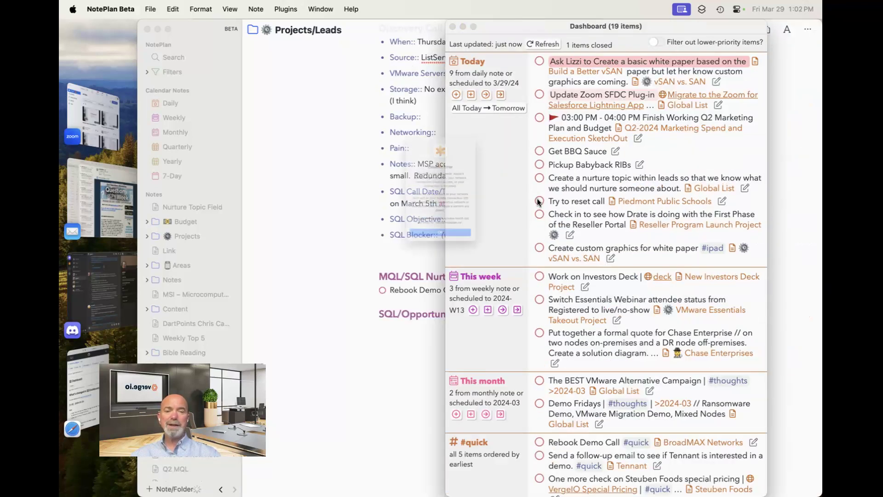
click(462, 271)
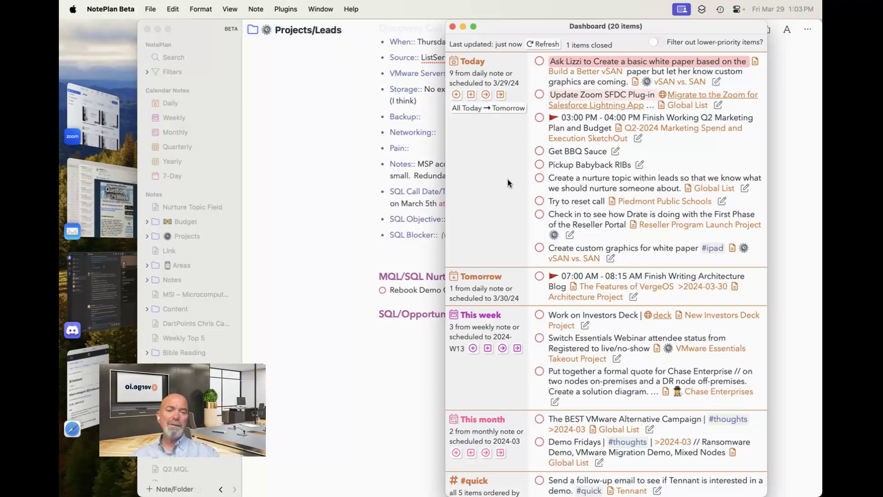
- Enable "Show referenced items in separate section?" in the Dashboard plugin settings and save them
click(356, 219)
key(super+comma)
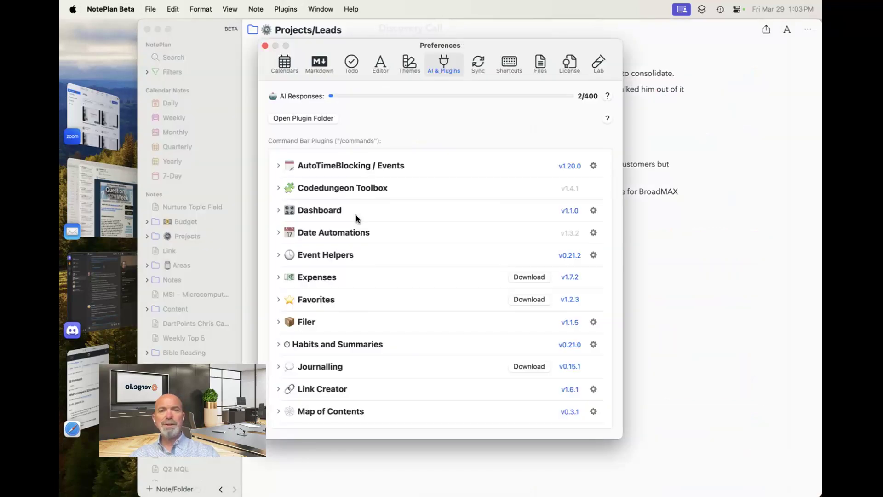
click(594, 210)
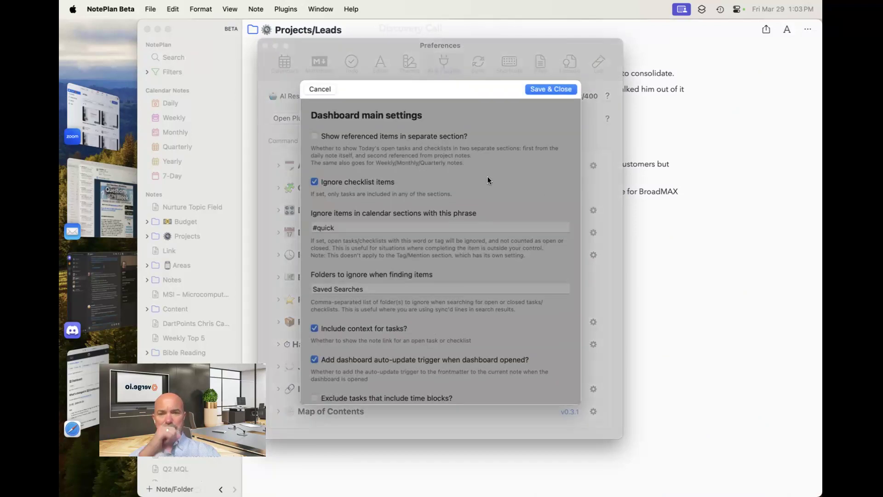
scroll(487, 180, up, 2)
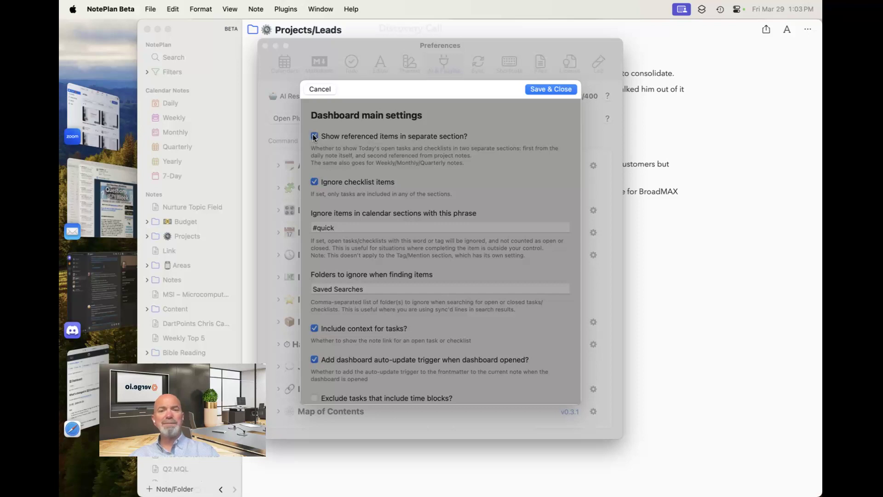
click(550, 89)
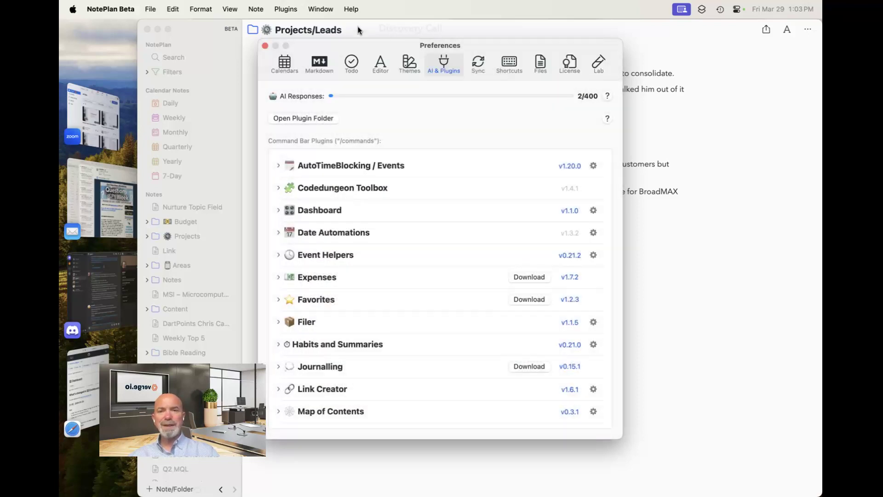
- Bring the Dashboard window forward and refresh it to see how today's referenced items are grouped
click(323, 9)
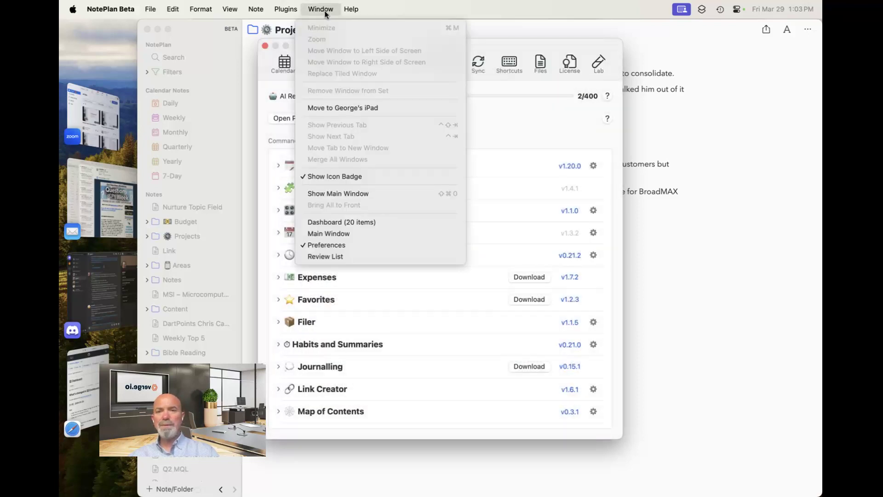
click(368, 222)
click(552, 44)
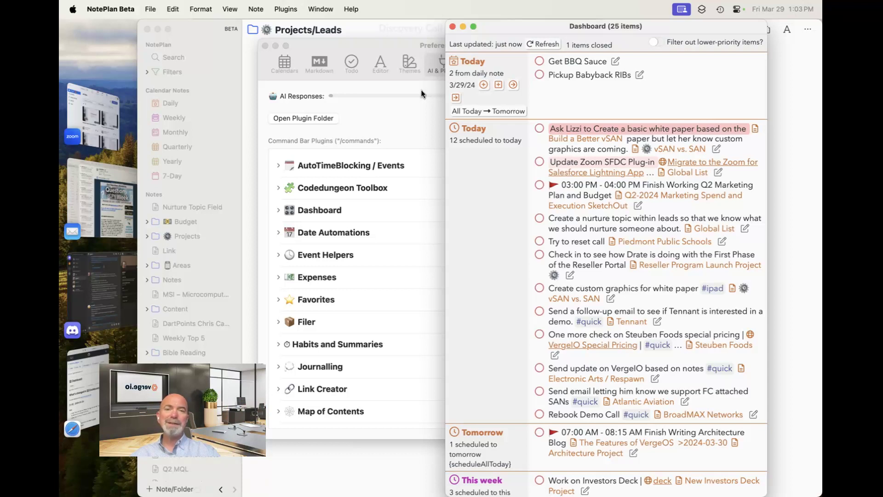
- Reopen the Dashboard plugin settings and disable "Show referenced items in separate section?"
click(406, 116)
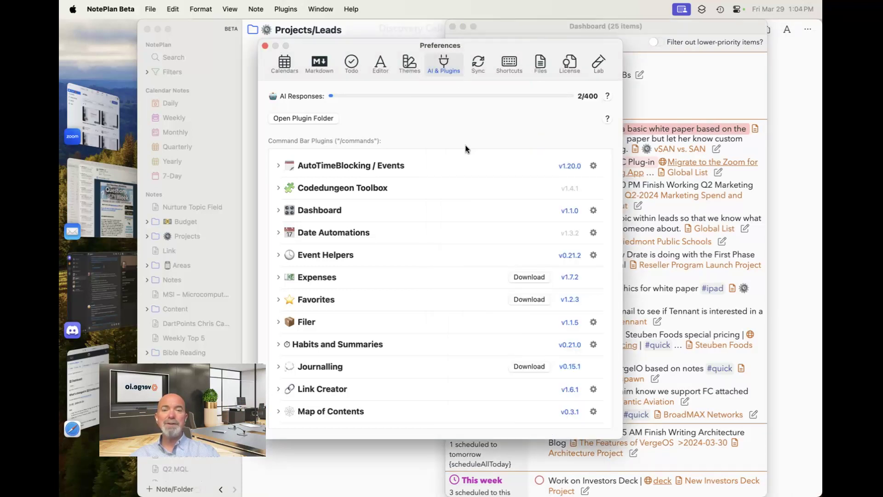
click(593, 209)
click(408, 137)
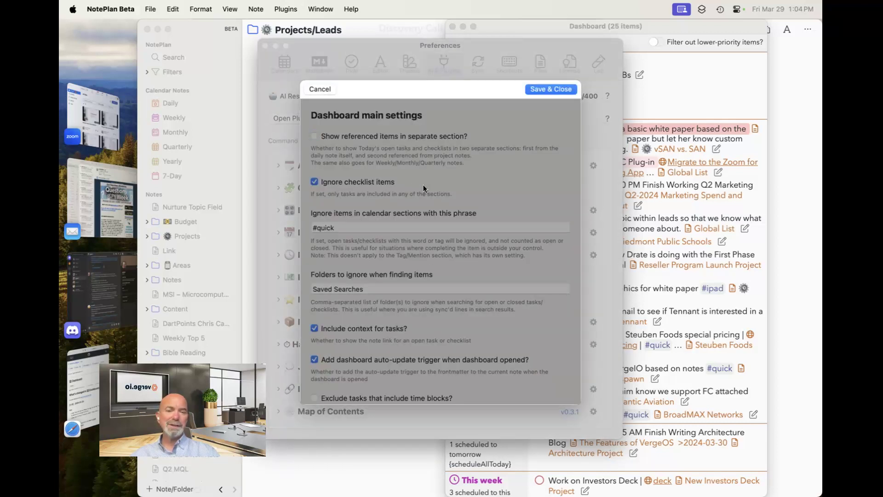
- Examine the Dashboard settings for ignored phrases and folders, task context and the auto-update trigger
scroll(419, 192, down, 2)
scroll(419, 192, down, 1)
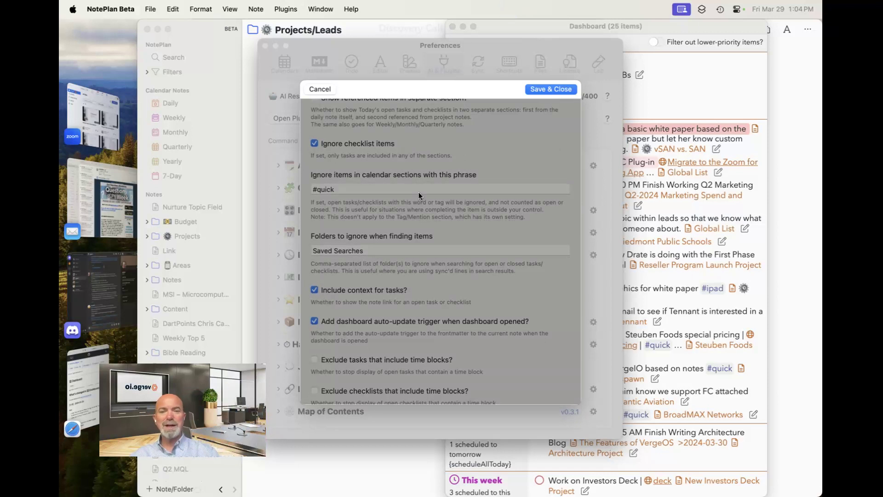
scroll(418, 192, down, 5)
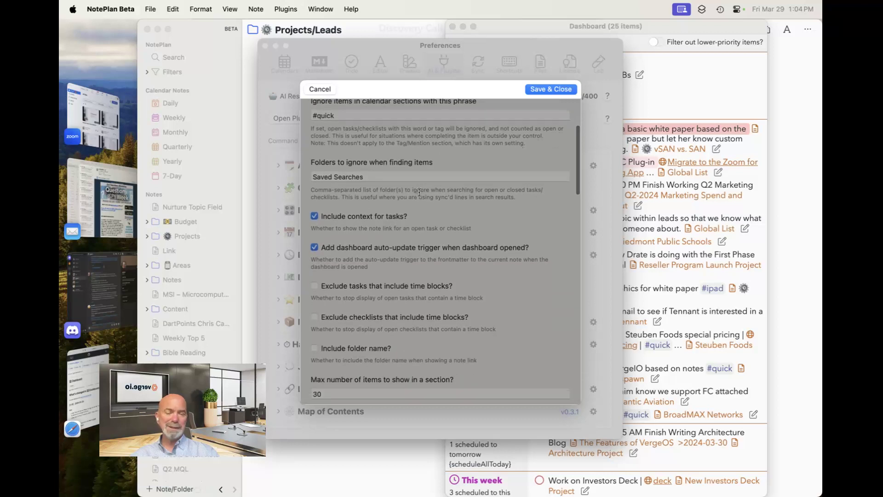
scroll(418, 192, up, 2)
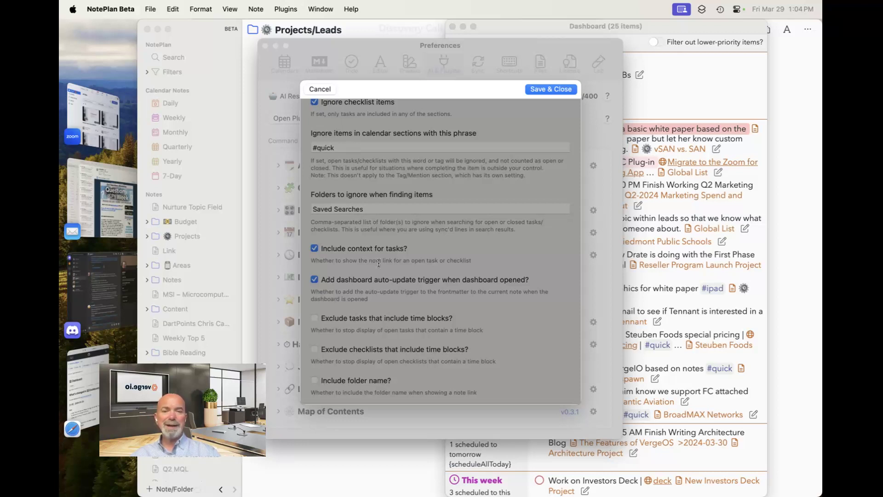
scroll(378, 263, down, 3)
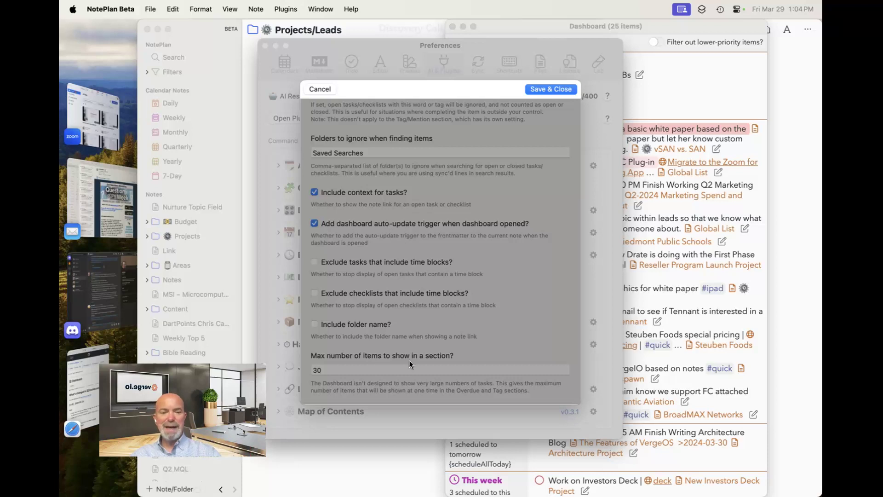
- Open today's daily note in the main window and examine the Dashboard auto-update trigger line in its frontmatter
click(409, 462)
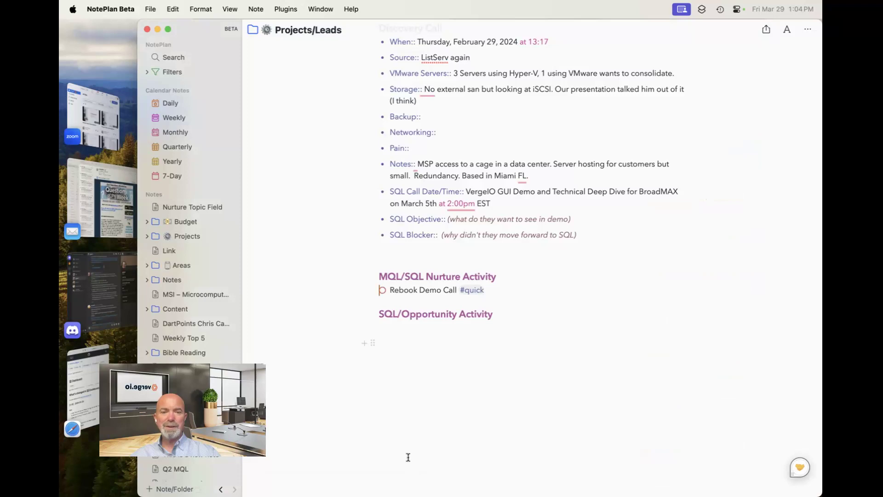
key(super+t)
scroll(477, 268, down, 5)
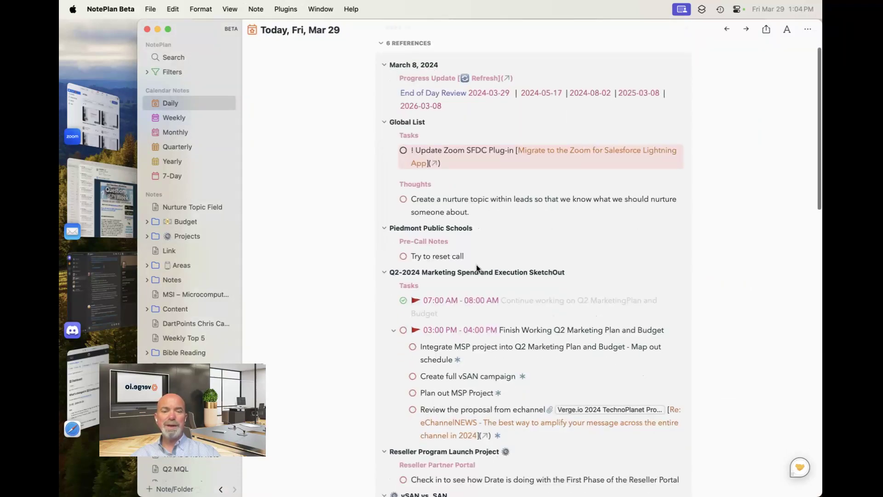
scroll(477, 269, down, 3)
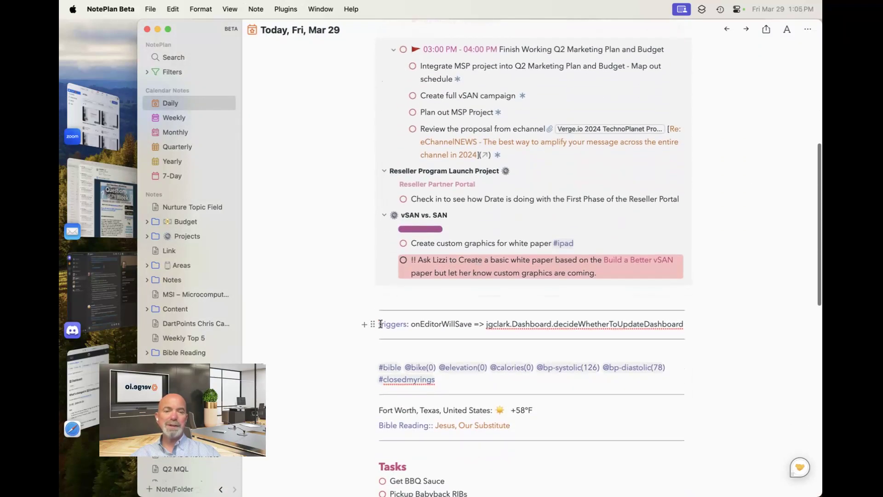
click(694, 320)
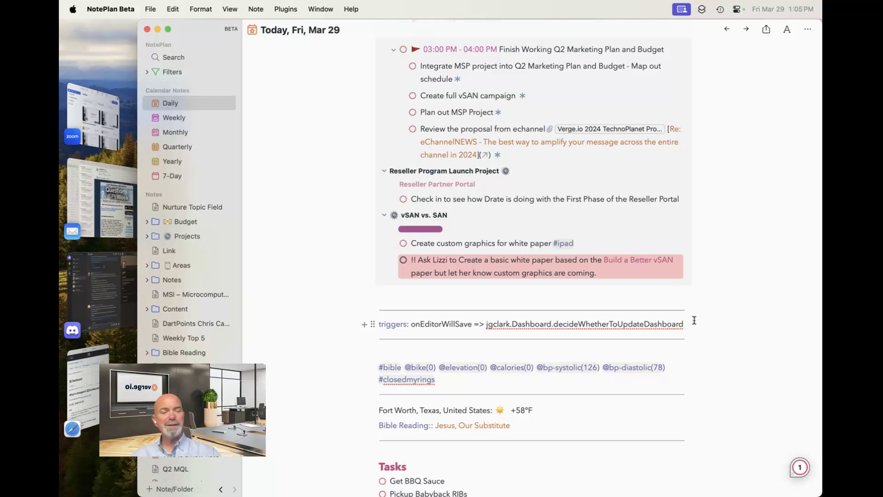
key(super+j)
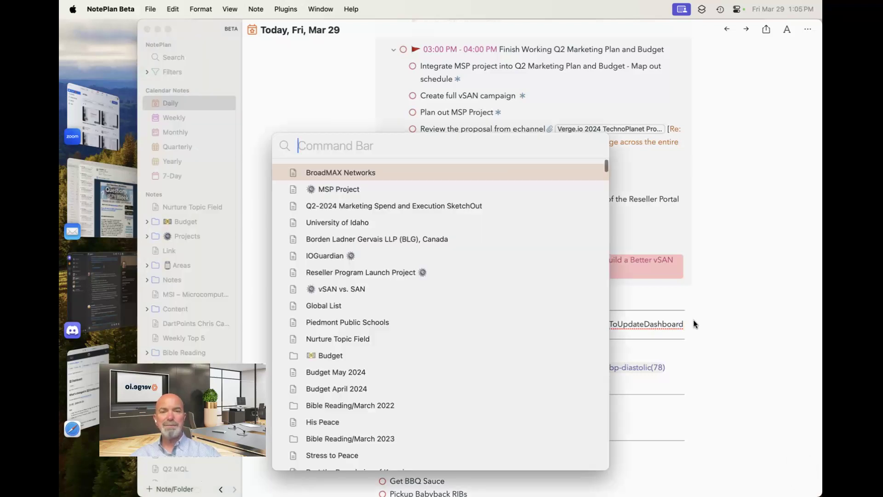
key(Escape)
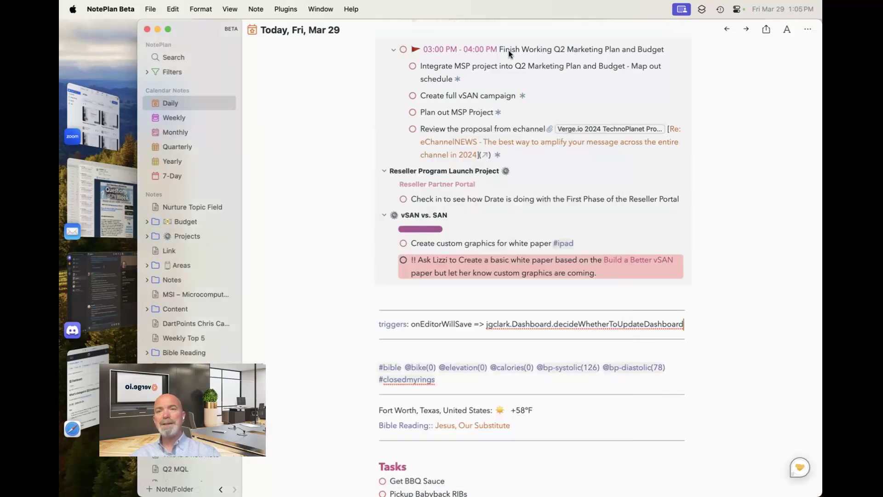
- Return to the open Dashboard settings and examine the time block, folder name and maximum items per section options
click(318, 5)
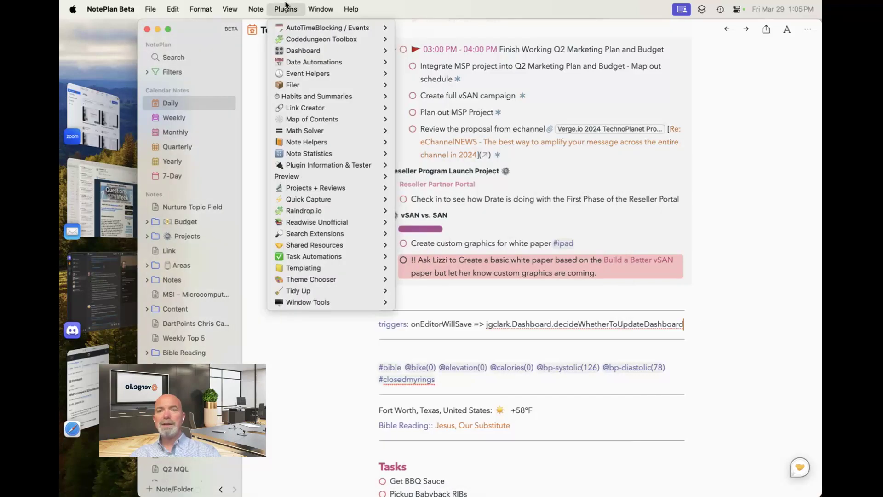
click(286, 9)
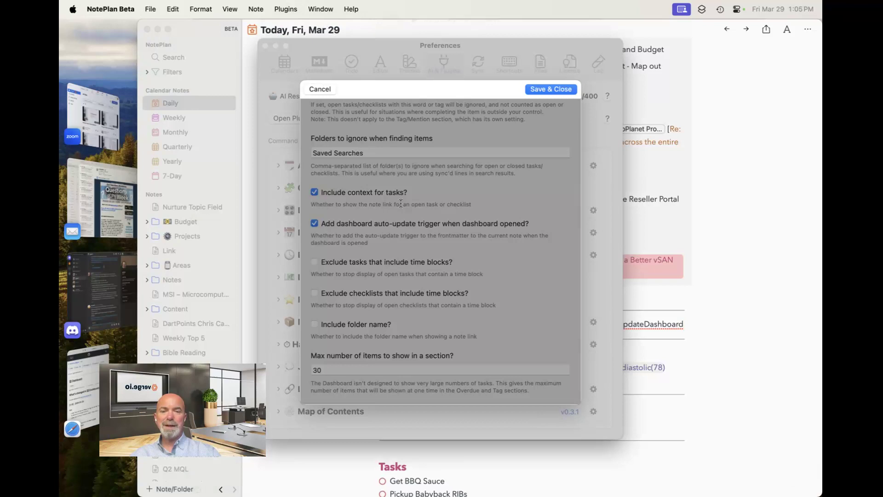
scroll(400, 205, down, 3)
scroll(399, 203, down, 1)
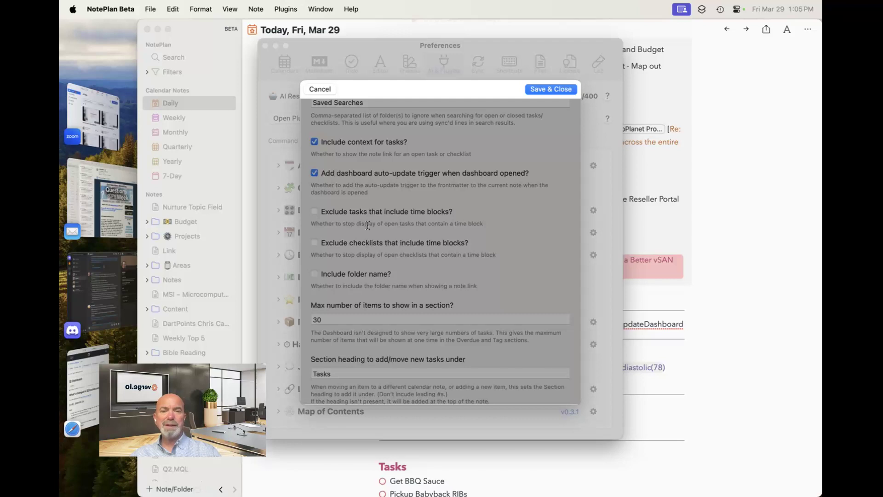
scroll(363, 267, down, 5)
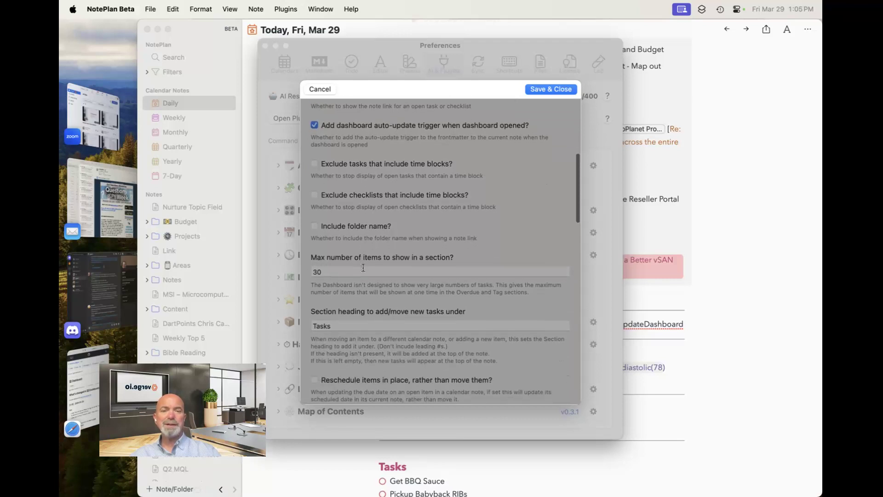
scroll(363, 267, down, 2)
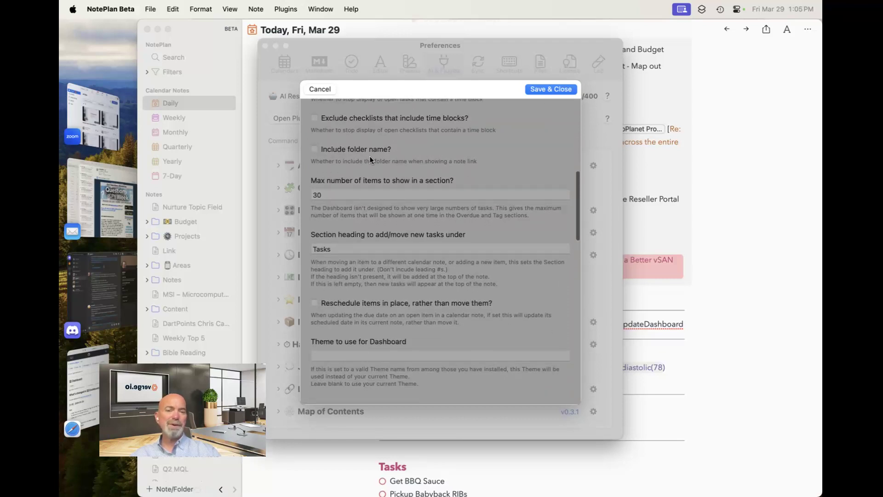
click(354, 194)
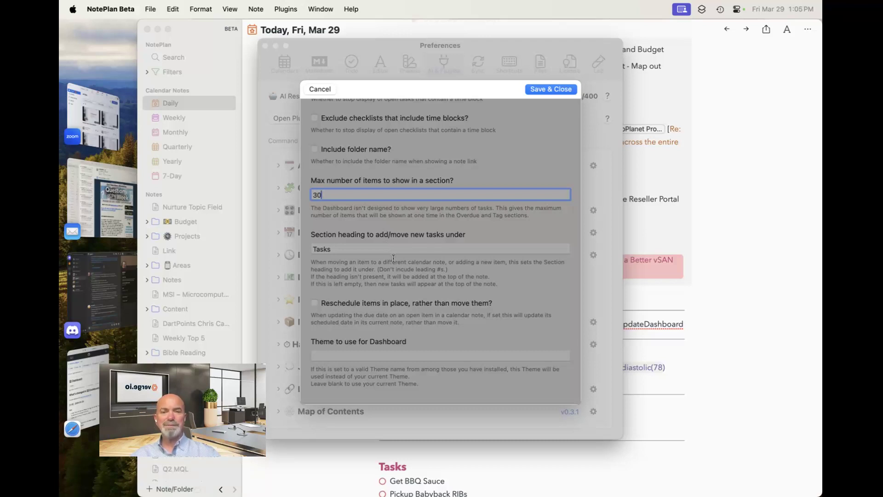
- Examine the Dashboard settings for the new-task section heading, in-place rescheduling, theme and other calendar sections
scroll(400, 280, down, 5)
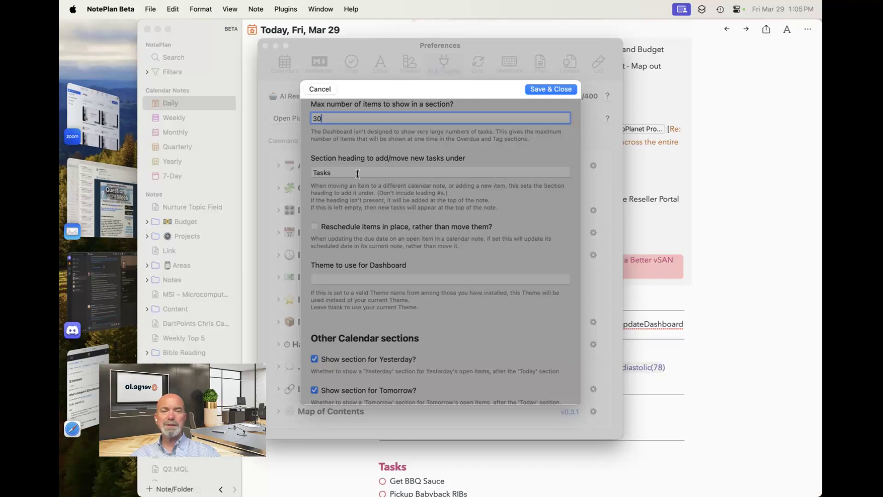
click(357, 173)
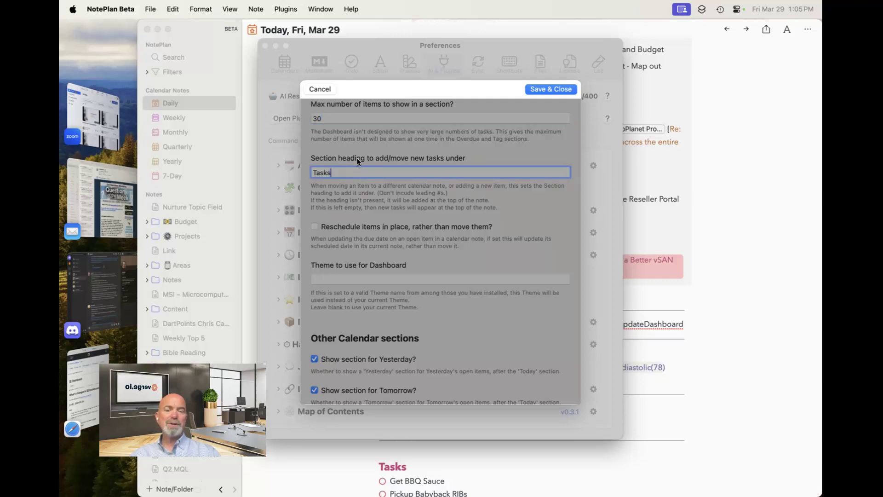
scroll(358, 200, down, 4)
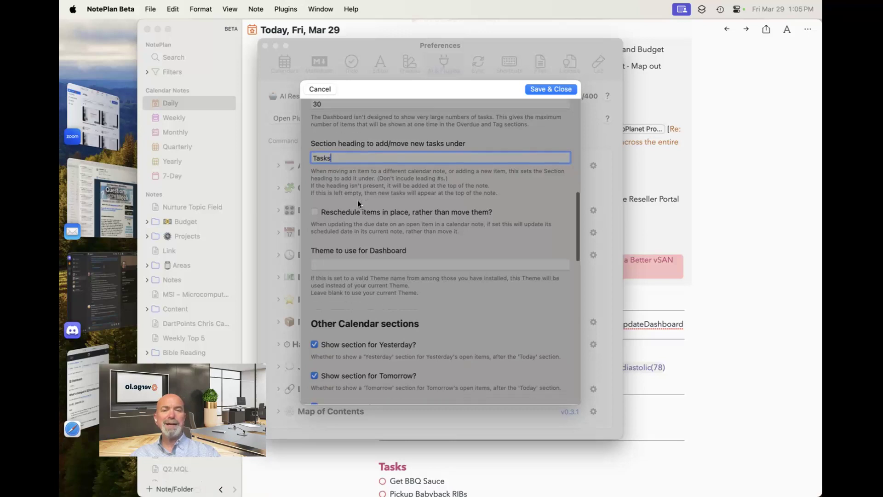
scroll(358, 201, down, 2)
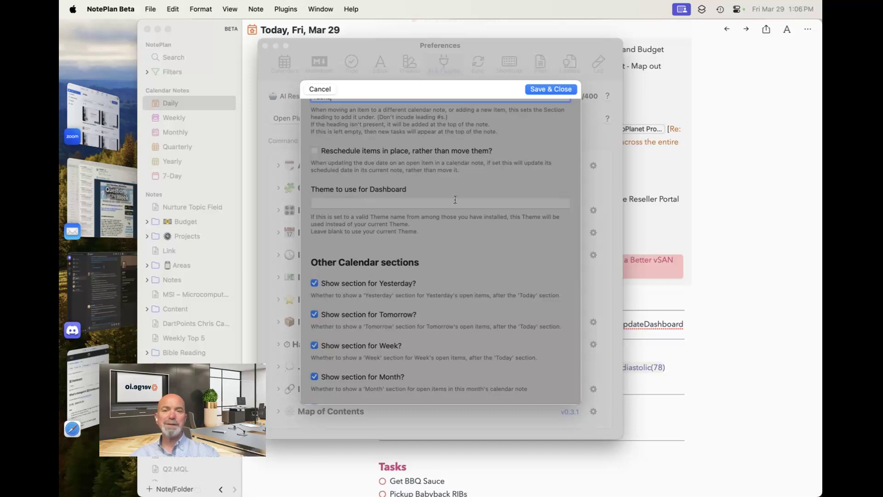
click(439, 202)
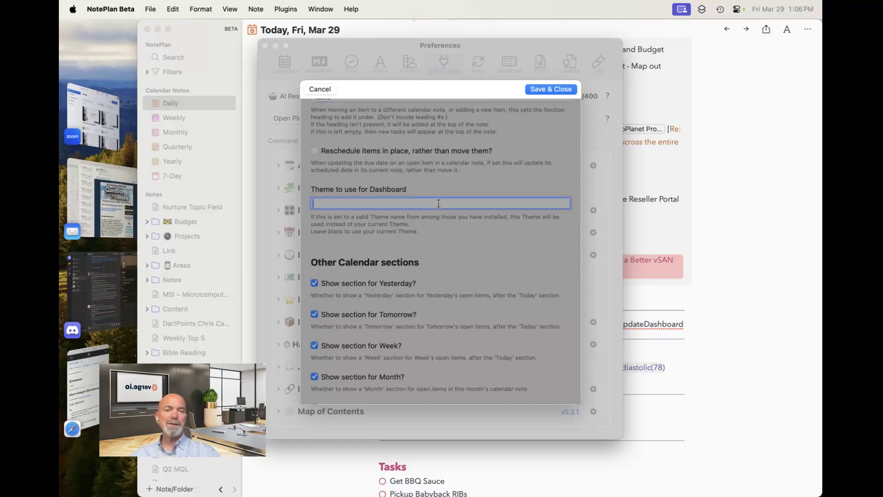
scroll(438, 230, down, 3)
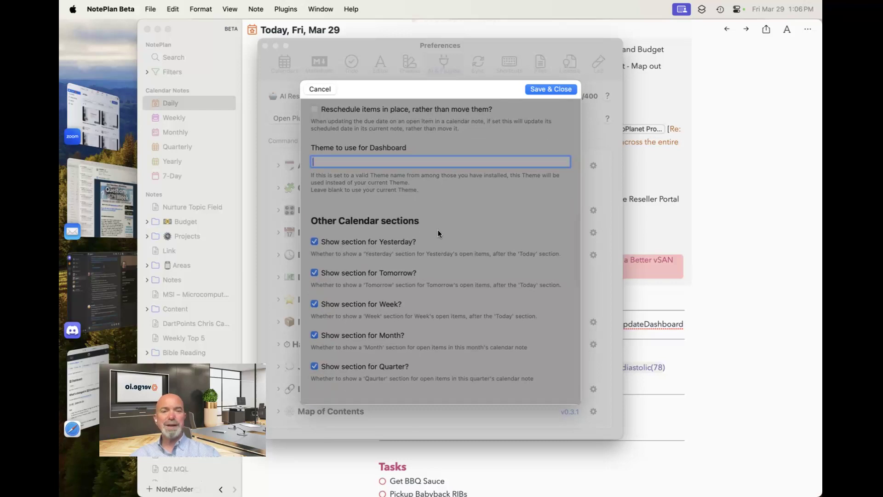
scroll(438, 233, down, 3)
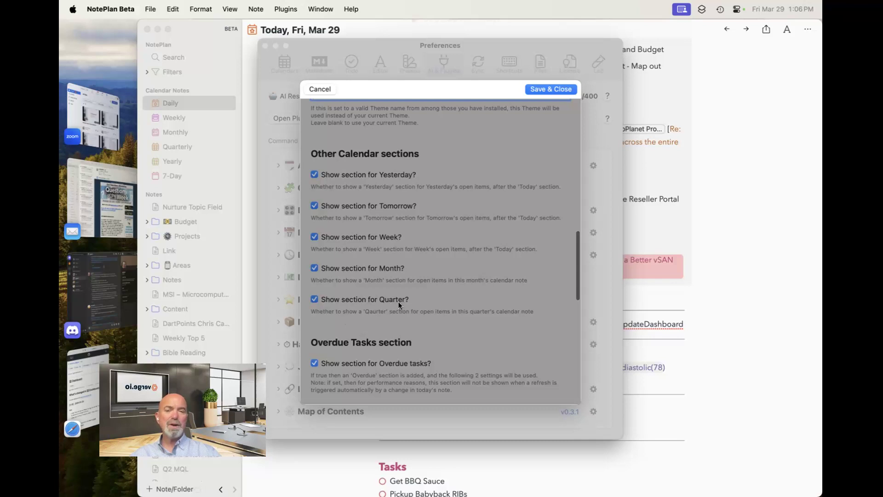
scroll(424, 314, down, 2)
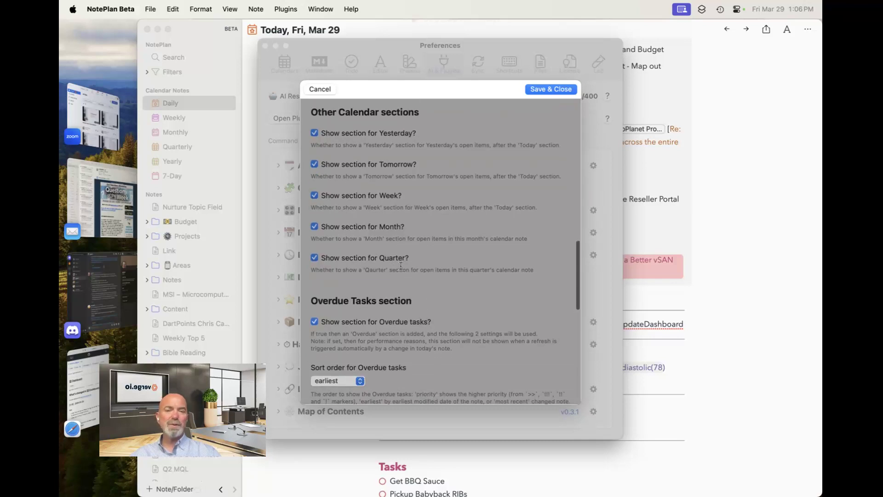
- Examine the Overdue Tasks options including the sort order choices, the Tag/Mention section and the debugging settings
scroll(434, 270, down, 3)
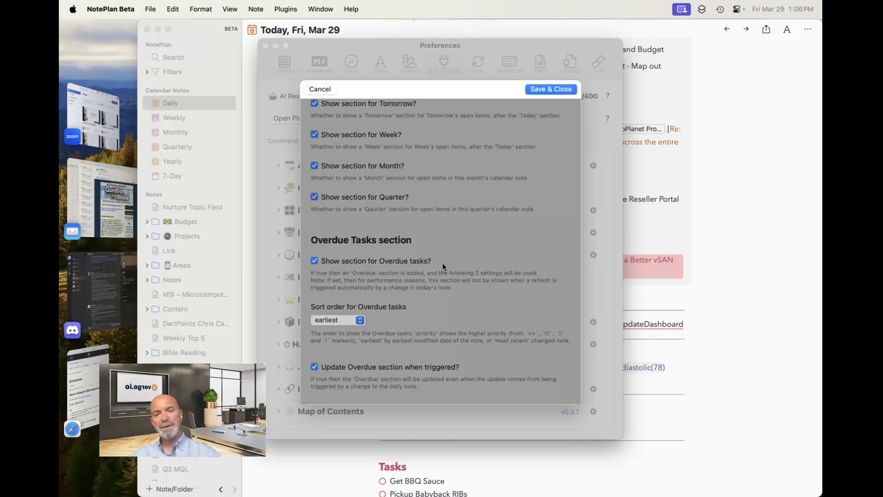
scroll(442, 263, down, 3)
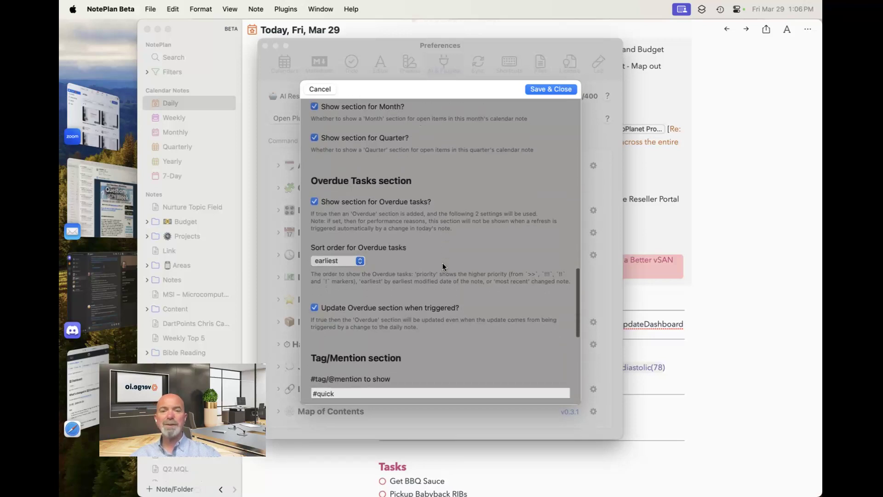
click(360, 261)
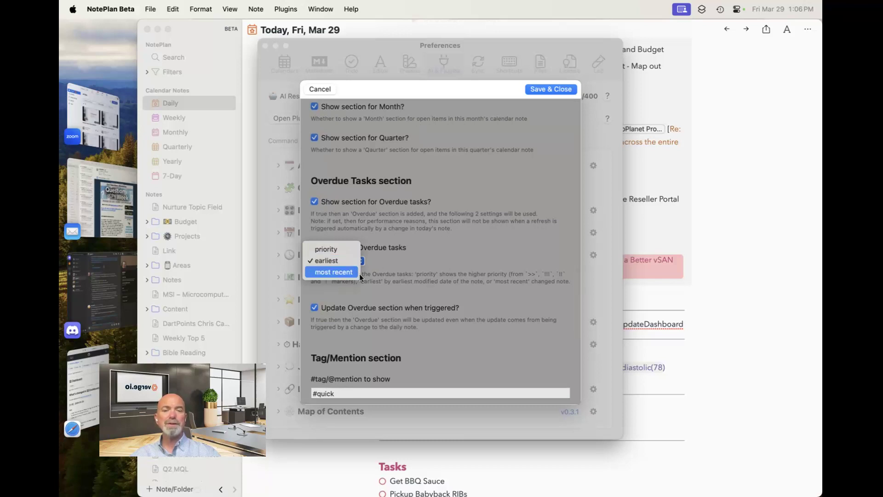
click(430, 277)
scroll(428, 302, down, 3)
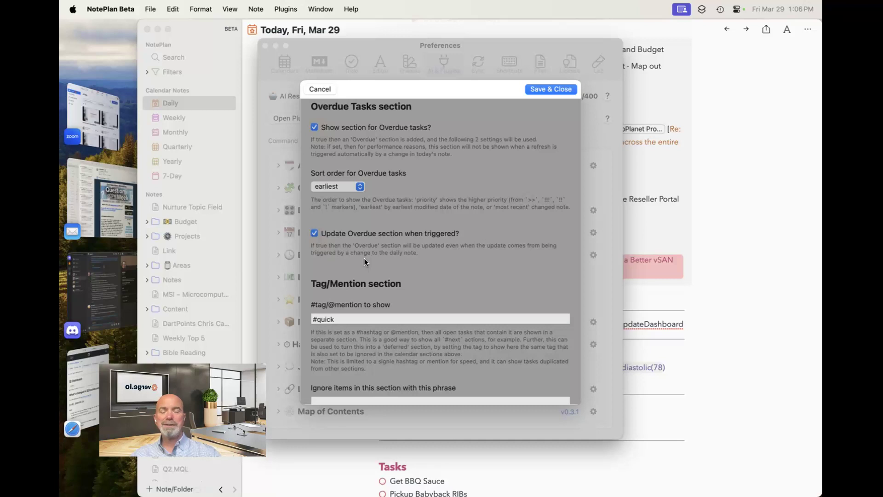
scroll(375, 291, down, 3)
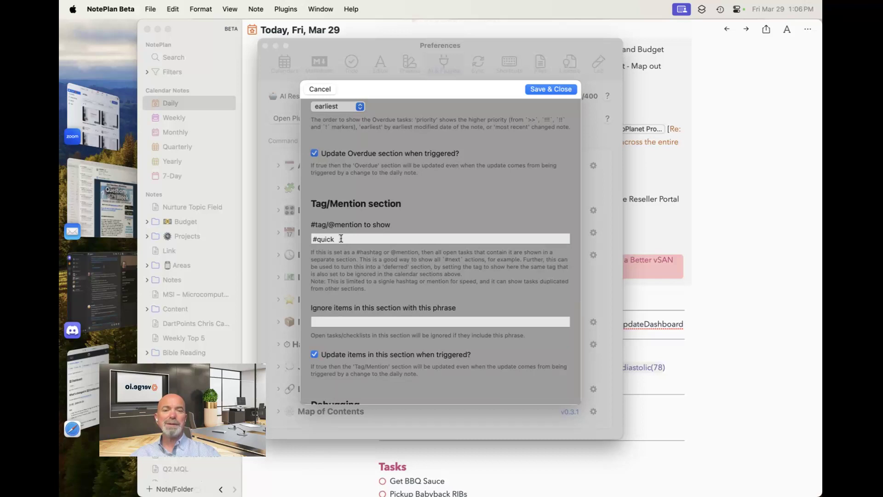
scroll(357, 275, down, 4)
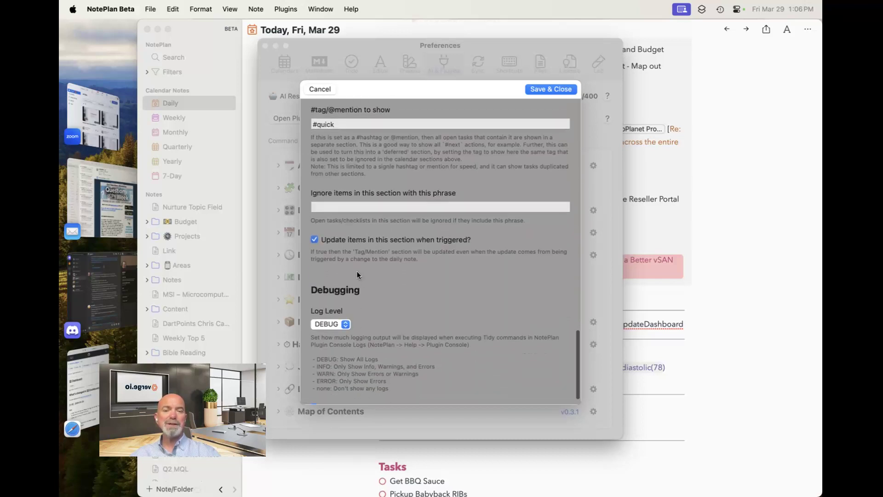
click(357, 204)
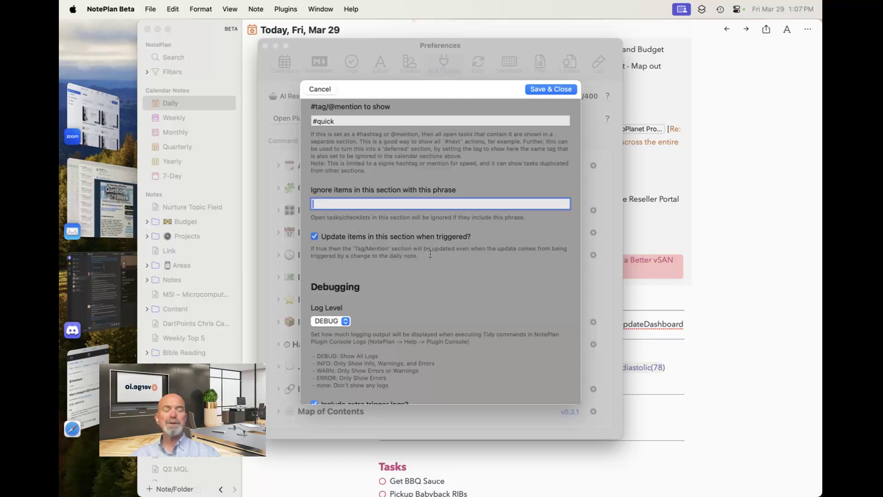
- Save and close the Dashboard plugin settings and return to today's daily note in the main window
scroll(430, 254, up, 5)
scroll(429, 254, up, 10)
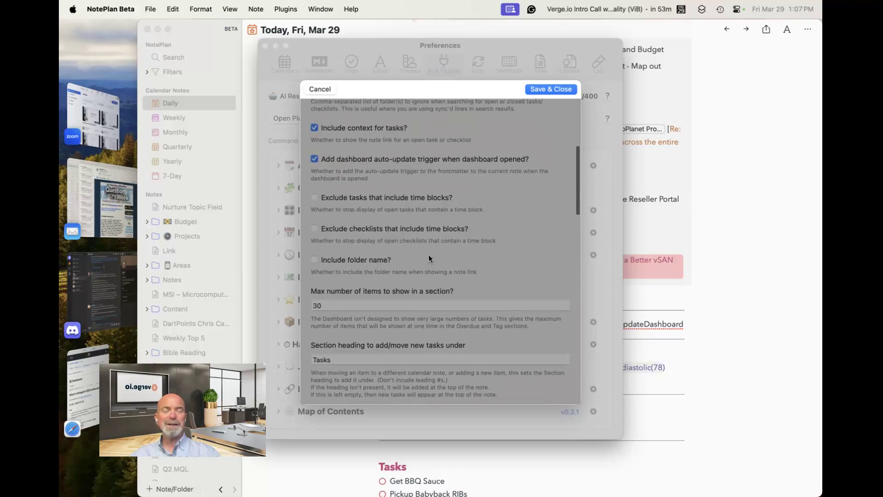
scroll(430, 259, up, 2)
click(564, 88)
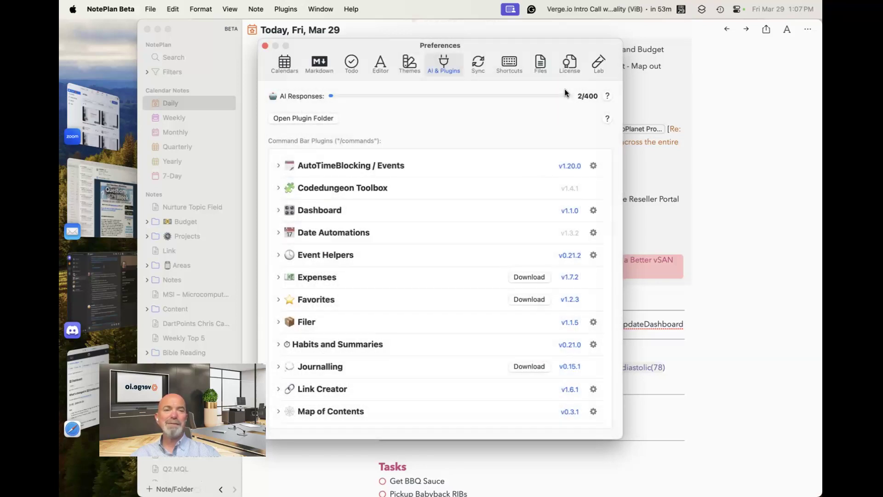
click(752, 183)
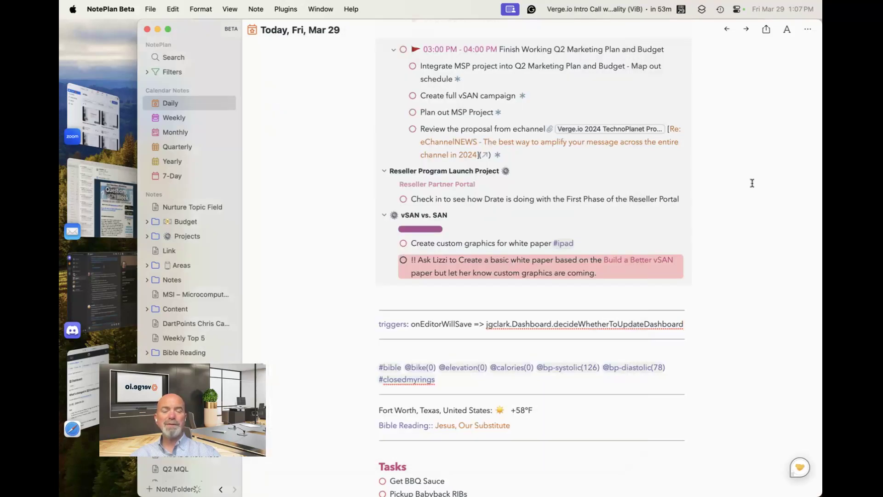
- Find the Dashboard's show command with "/dash" and run it to open the Dashboard
key(super+j)
text(/d)
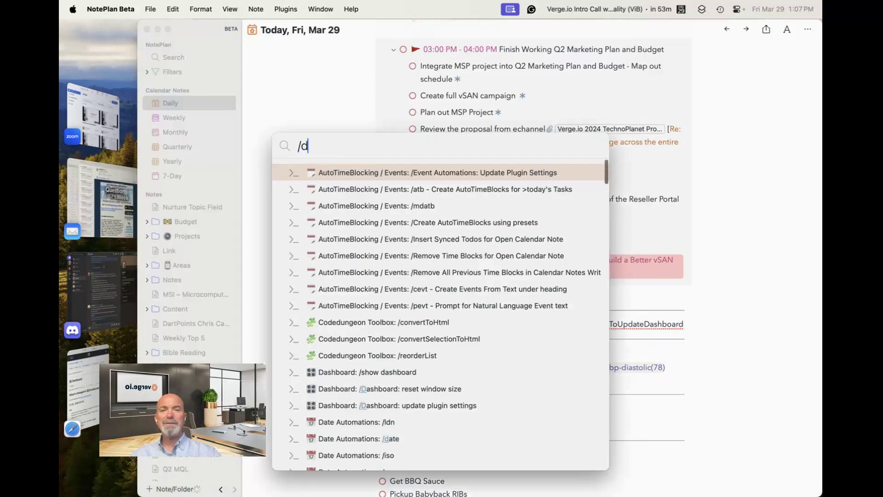
text(ash)
key(Return)
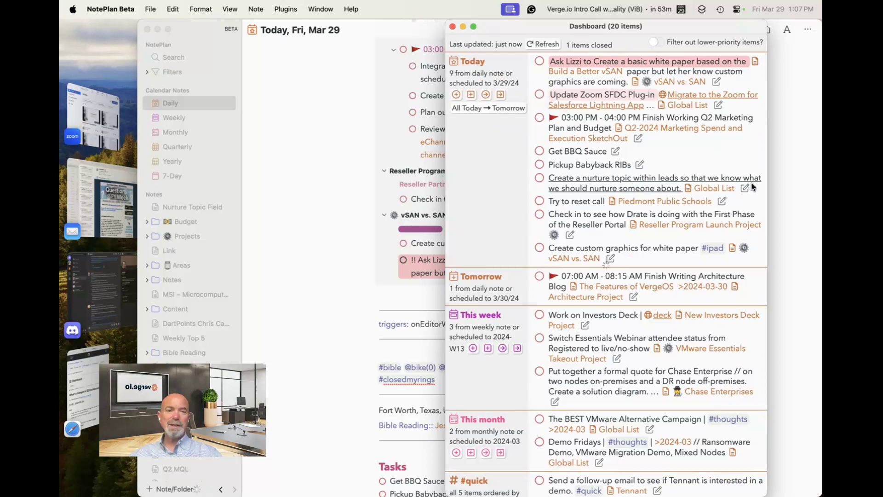
- Return to the main window, search for "links" and open the Links note
click(352, 262)
key(super+j)
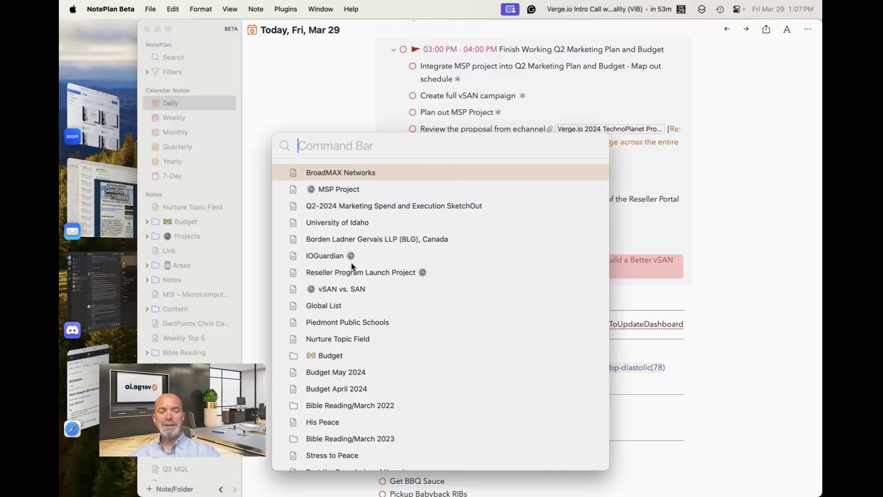
text(links)
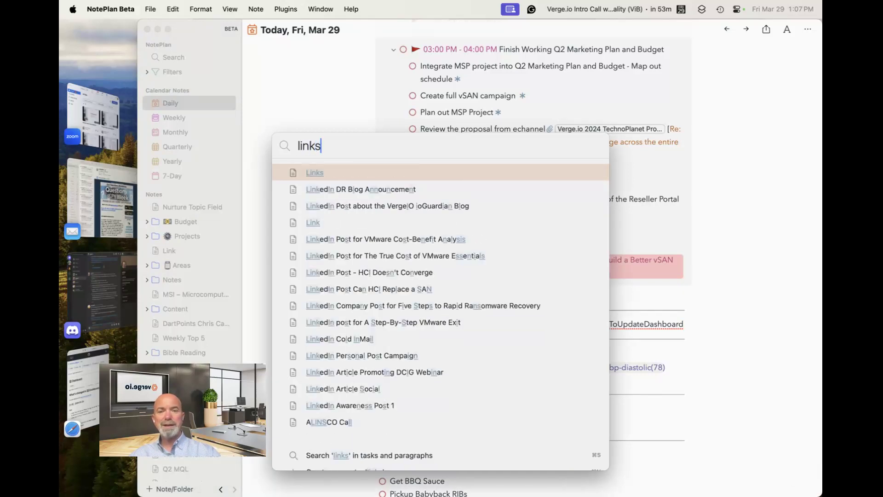
key(Return)
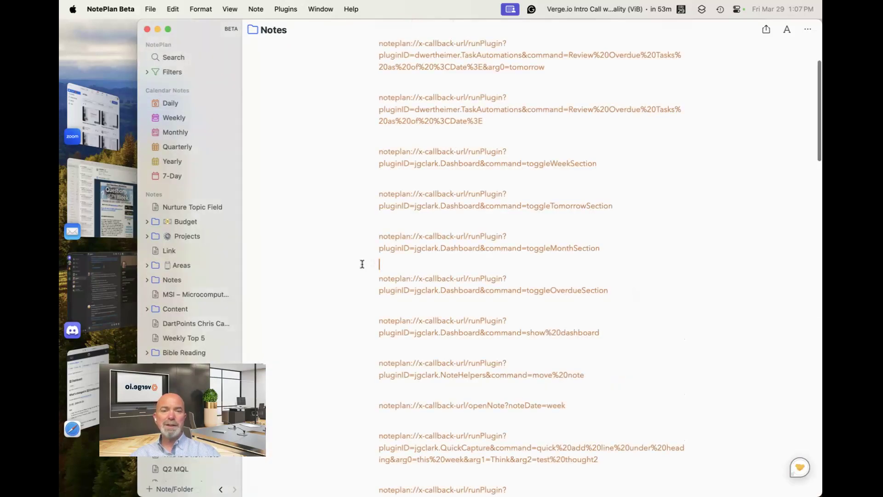
- Run the Dashboard's toggleWeekSection callback link from the Links note and return to the note
scroll(456, 269, down, 4)
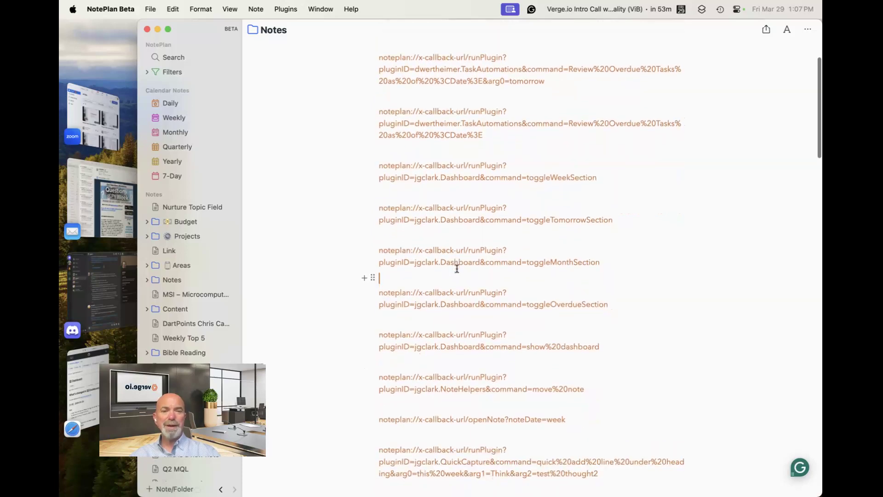
click(621, 174)
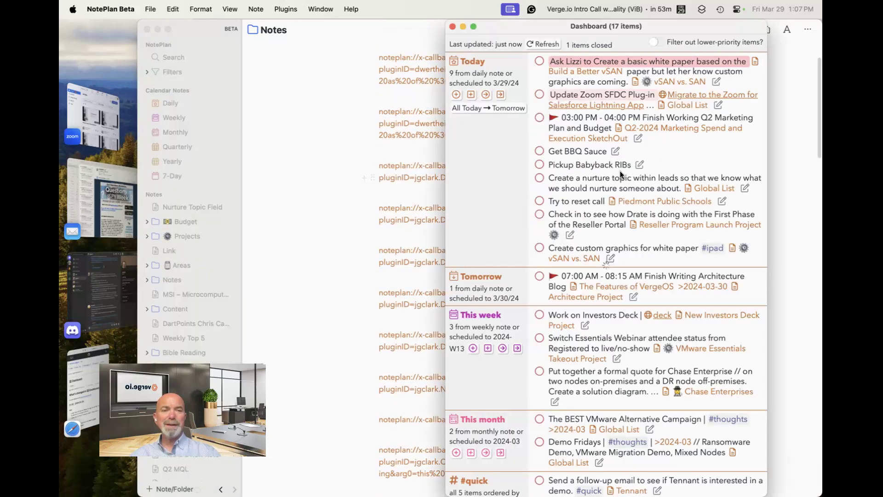
click(318, 221)
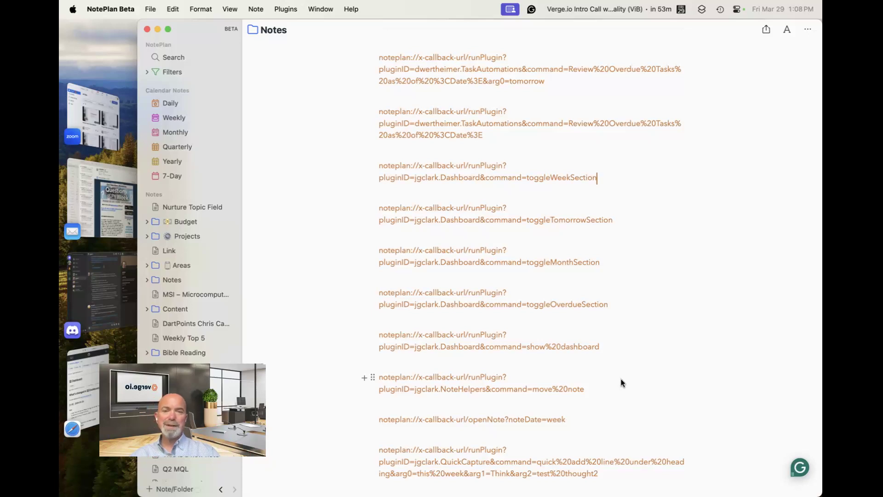
- Bring the open Dashboard window to the front to check the toggled week section
key(super+Tab)
click(291, 107)
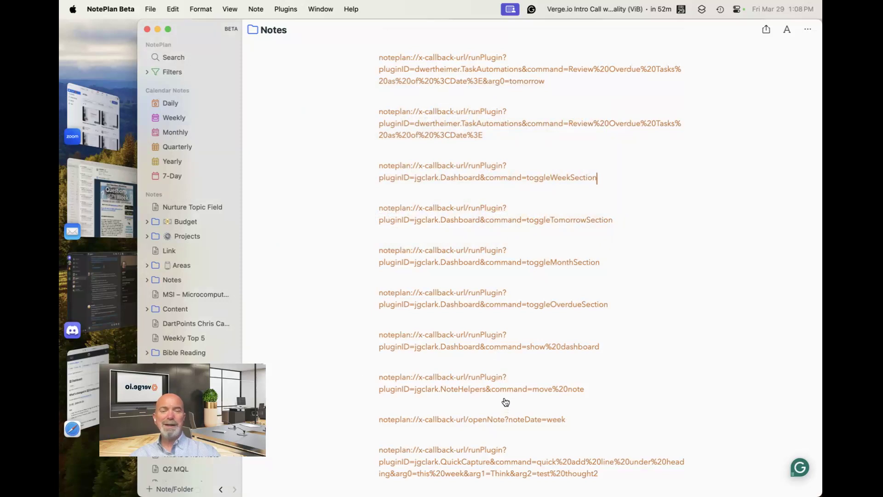
click(321, 9)
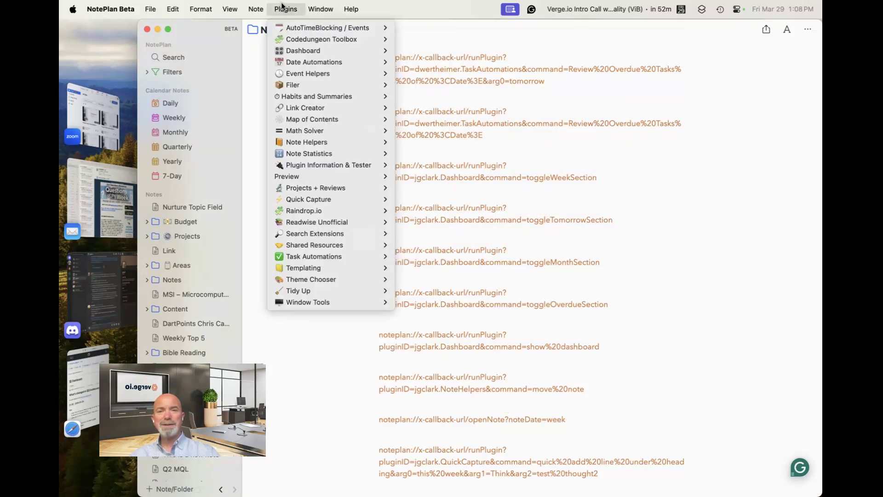
mouse_move(318, 9)
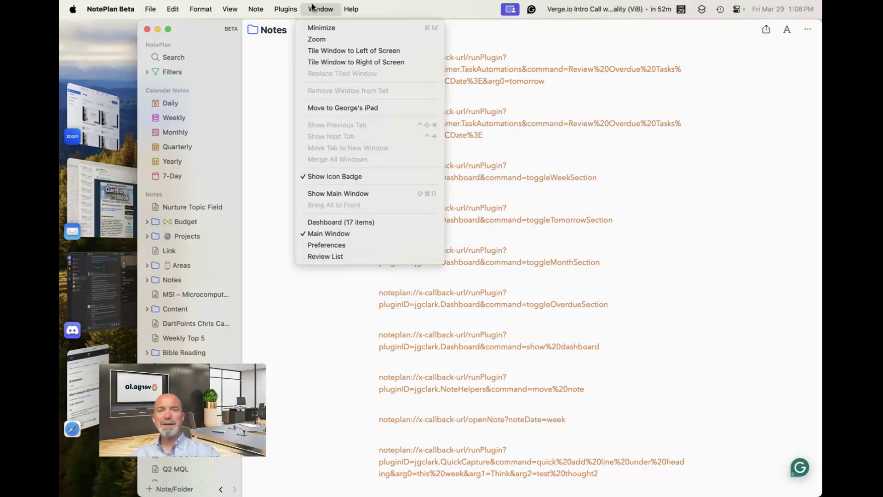
click(341, 223)
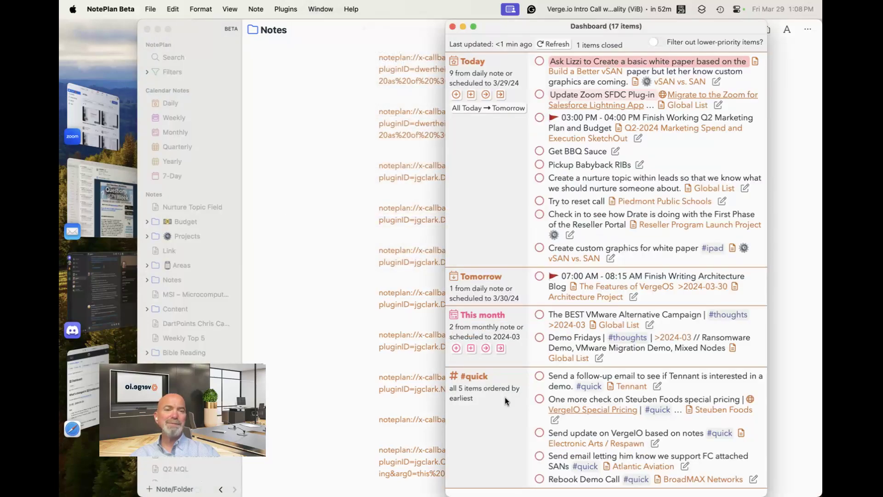